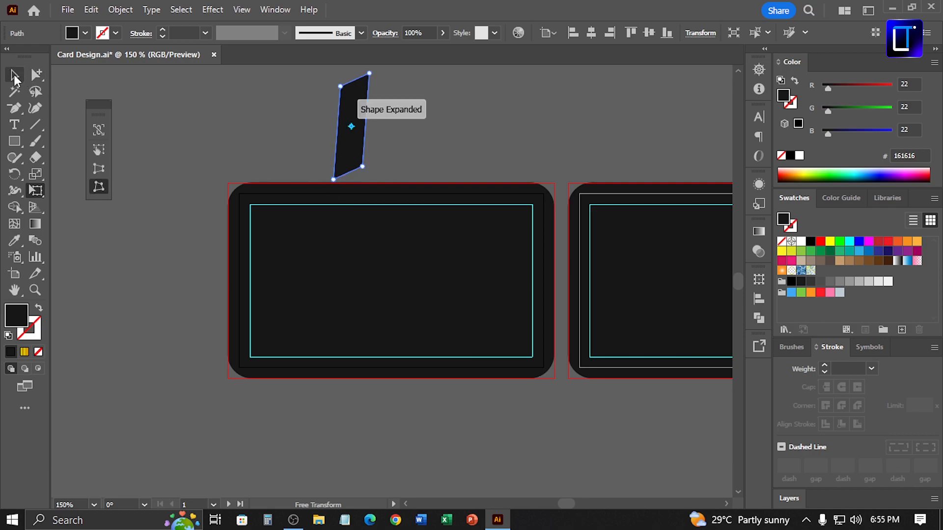
pyautogui.click(14, 75)
pyautogui.moveTo(373, 75); pyautogui.dragTo(418, 128)
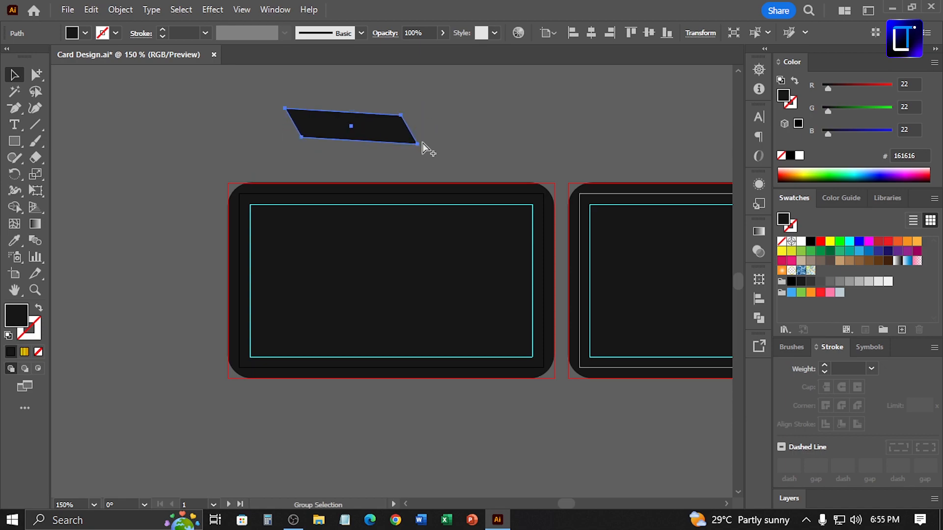
pyautogui.hotkey('ctrl', 'z')
pyautogui.hotkey('ctrl', 'z')
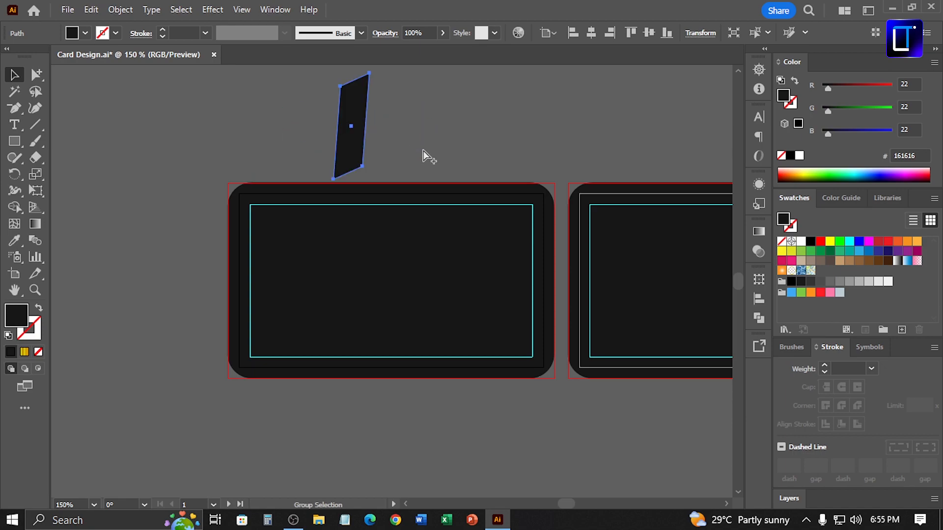
# Duplicate the slanted dark strip and place the narrower copy just to its right
pyautogui.moveTo(370, 180); pyautogui.dragTo(374, 187)
pyautogui.moveTo(376, 131); pyautogui.dragTo(396, 143)
pyautogui.moveTo(404, 185); pyautogui.dragTo(385, 152)
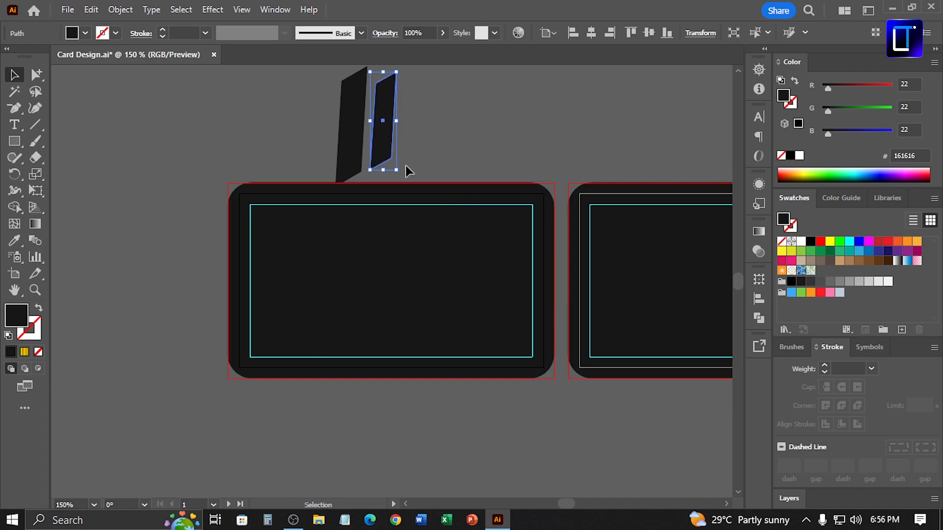
# Align the copied strip's bottom corner with the original strip's slanted bottom edge
pyautogui.scroll(5, 365, 140)
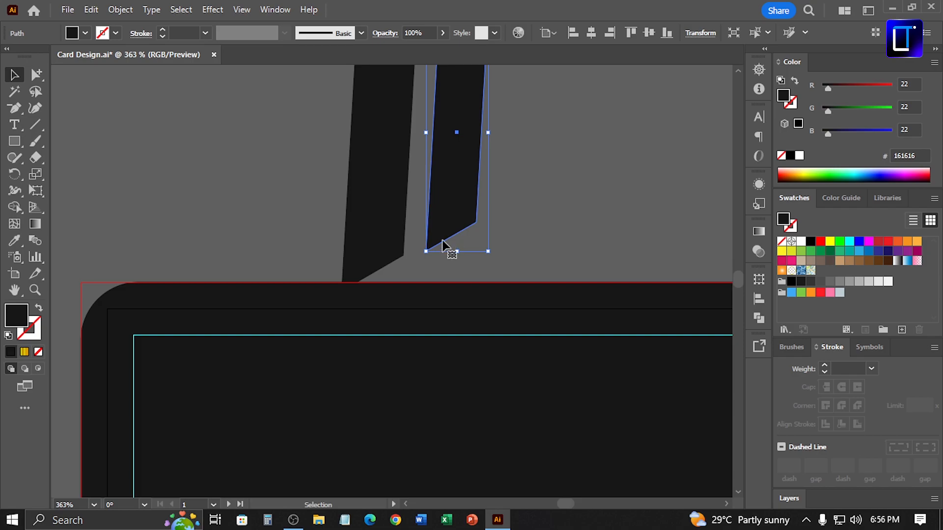
pyautogui.moveTo(449, 228); pyautogui.dragTo(430, 233)
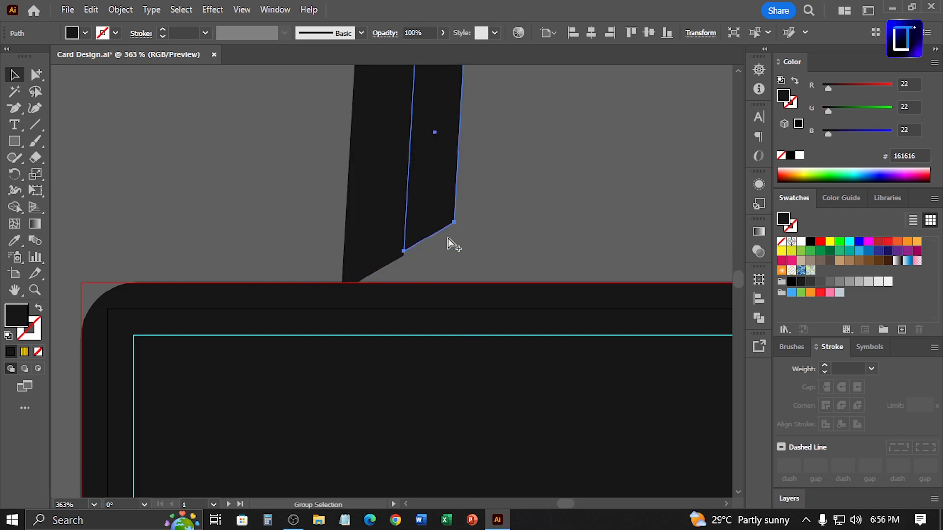
pyautogui.hotkey('ctrl', 'y')
pyautogui.moveTo(513, 285); pyautogui.dragTo(486, 284)
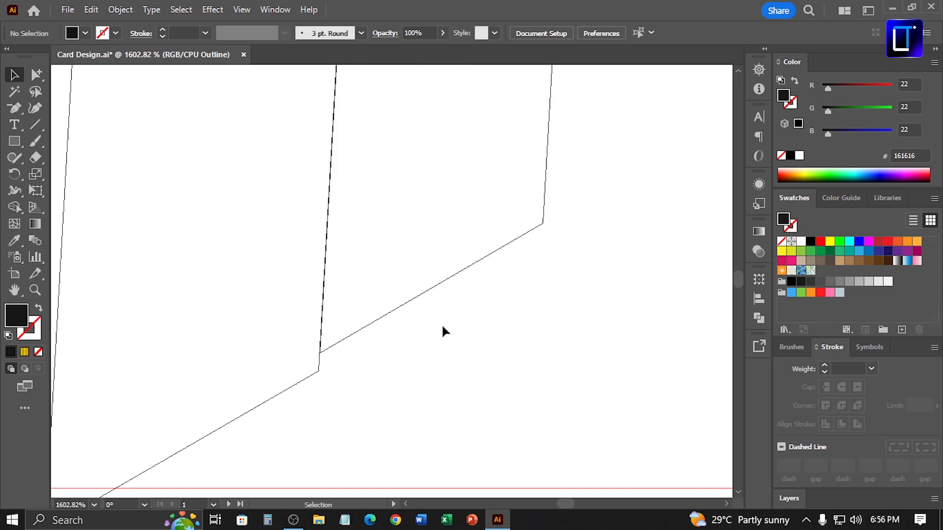
pyautogui.moveTo(342, 342); pyautogui.dragTo(321, 372)
pyautogui.click(357, 374)
pyautogui.click(338, 364)
pyautogui.click(369, 411)
pyautogui.scroll(5, 332, 403)
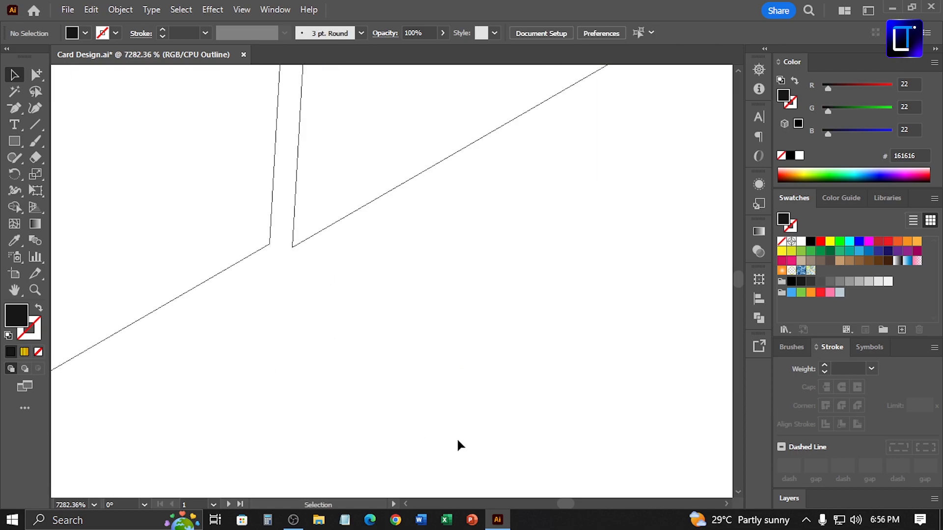
pyautogui.moveTo(293, 246); pyautogui.dragTo(327, 292)
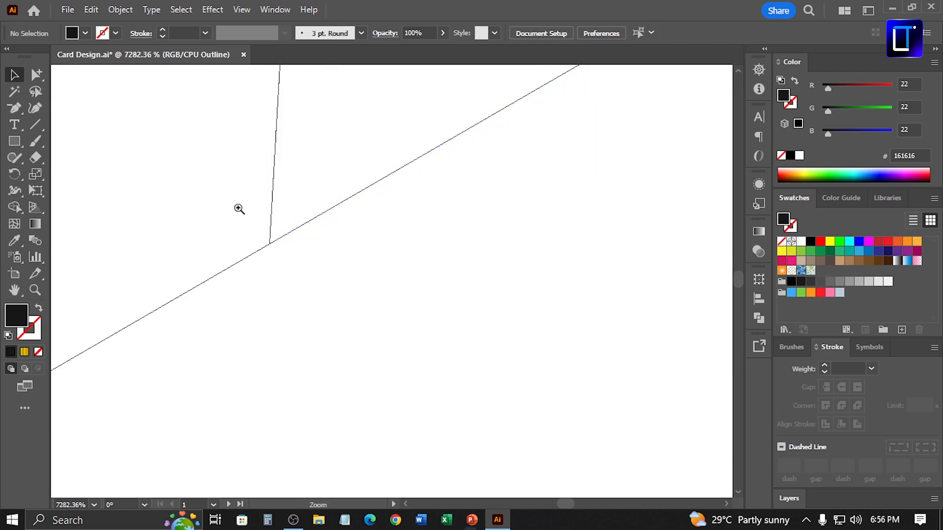
pyautogui.hotkey('ctrl', '-')
pyautogui.scroll(-10, 435, 324)
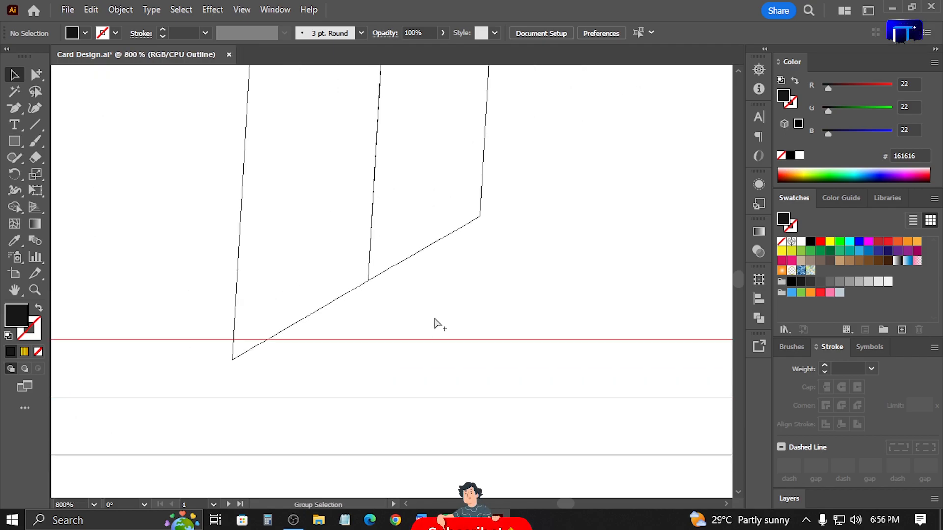
pyautogui.hotkey('ctrl', 'y')
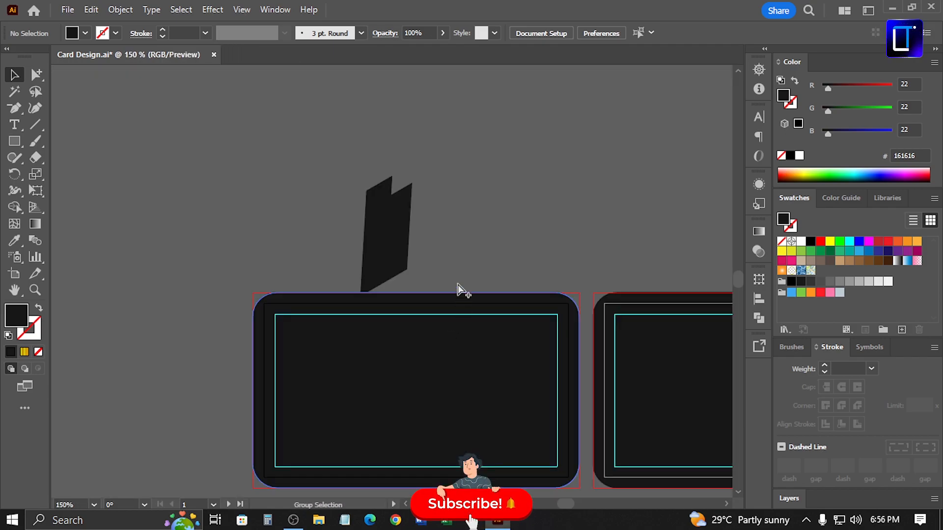
# Shift the copied strip slightly right and nudge it up two steps
pyautogui.moveTo(399, 216); pyautogui.dragTo(410, 217)
pyautogui.press('Up')
pyautogui.press('Up')
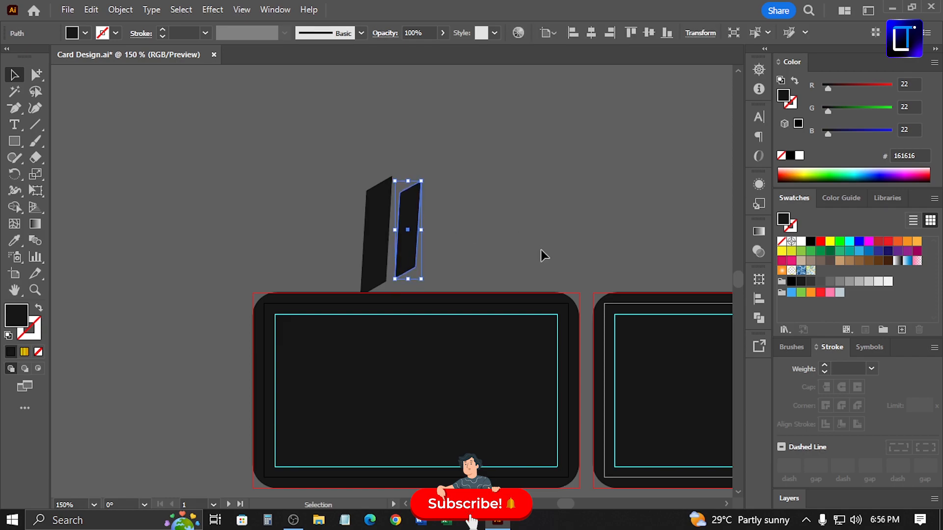
# Select both strips and place them diagonally on the first card's right side
pyautogui.moveTo(324, 173); pyautogui.dragTo(537, 234)
pyautogui.moveTo(428, 173); pyautogui.dragTo(570, 364)
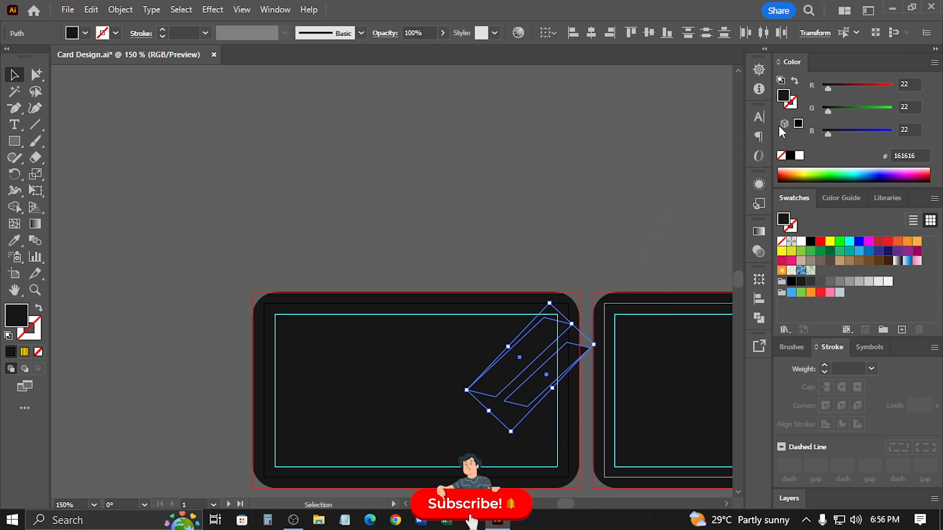
# Move the gold gradient rectangle from beside the artboards to just above the cards
pyautogui.press('ctrl')
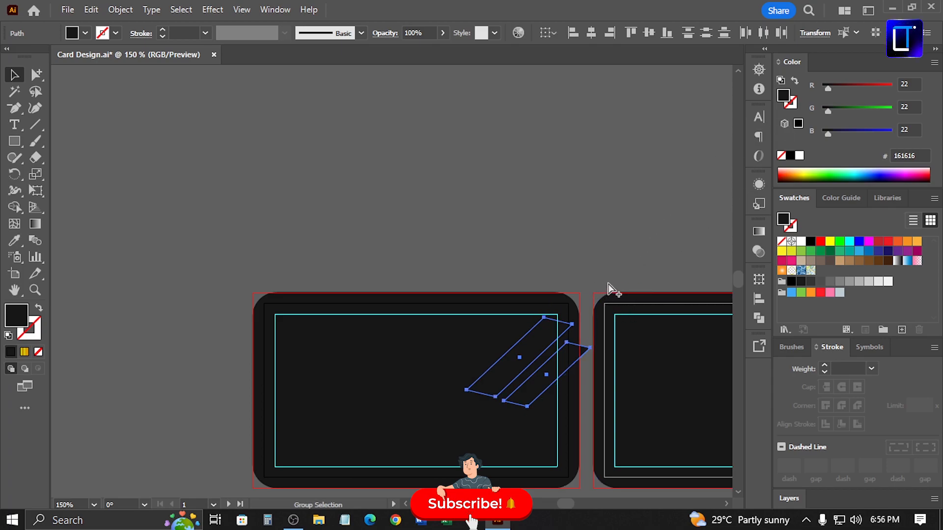
pyautogui.press('space')
pyautogui.moveTo(666, 249); pyautogui.dragTo(551, 224)
pyautogui.moveTo(672, 208); pyautogui.dragTo(385, 254)
pyautogui.hotkey('ctrl', '-')
pyautogui.hotkey('ctrl', '-')
pyautogui.hotkey('ctrl', '-')
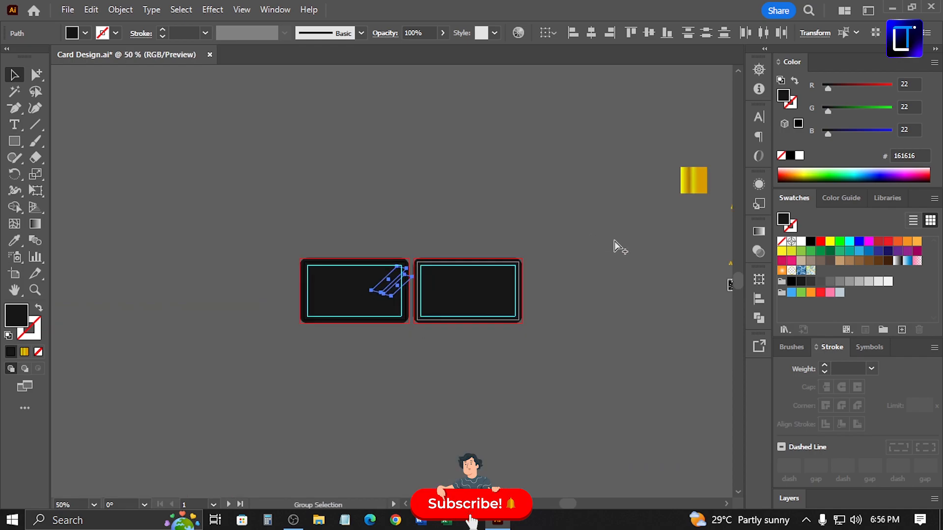
pyautogui.moveTo(694, 191); pyautogui.dragTo(404, 201)
# Select both strips and apply the gold gradient to them with the Eyedropper
pyautogui.hotkey('ctrl', 'space')
pyautogui.moveTo(331, 184); pyautogui.dragTo(432, 212)
pyautogui.press('space')
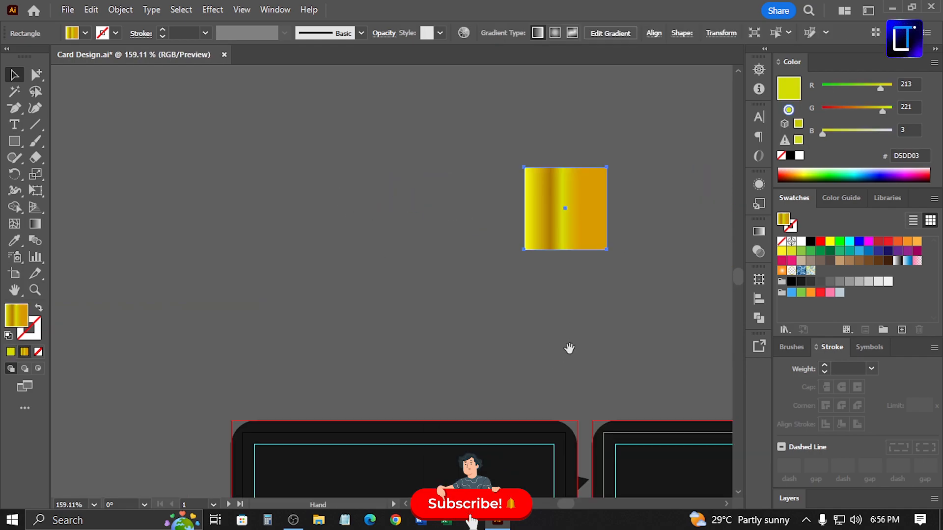
pyautogui.moveTo(549, 437); pyautogui.dragTo(526, 308)
pyautogui.click(539, 375)
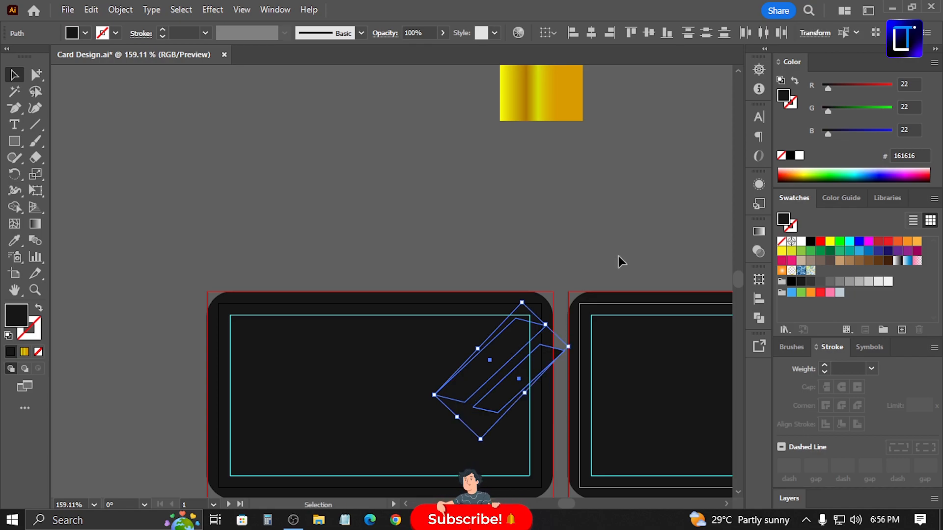
pyautogui.press('i')
pyautogui.click(553, 94)
# Shift the gradient rectangle aside and move the strips right so they overhang the card's right edge
pyautogui.press('v')
pyautogui.moveTo(512, 120); pyautogui.dragTo(486, 209)
pyautogui.press('space')
pyautogui.moveTo(574, 352); pyautogui.dragTo(537, 253)
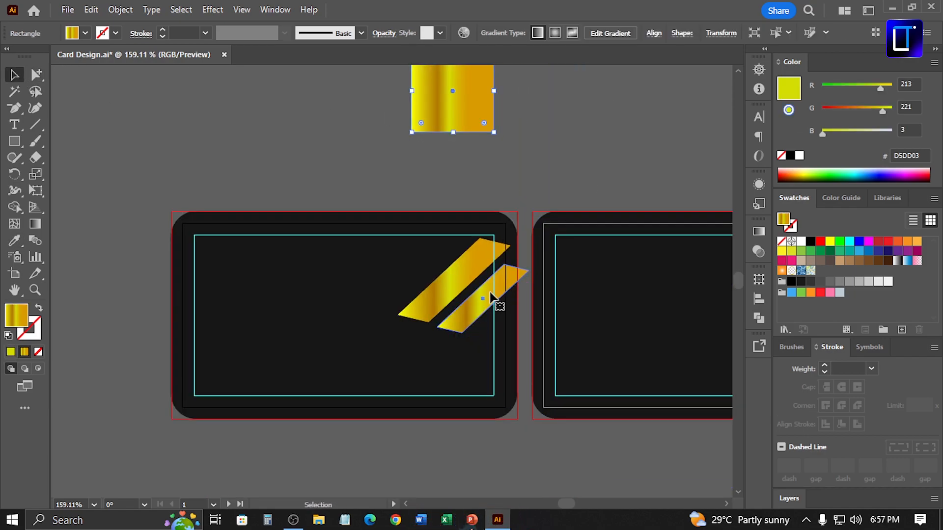
pyautogui.click(463, 278)
pyautogui.keyDown('shift'); pyautogui.click(463, 278); pyautogui.keyUp('shift')
pyautogui.moveTo(468, 273); pyautogui.dragTo(515, 273)
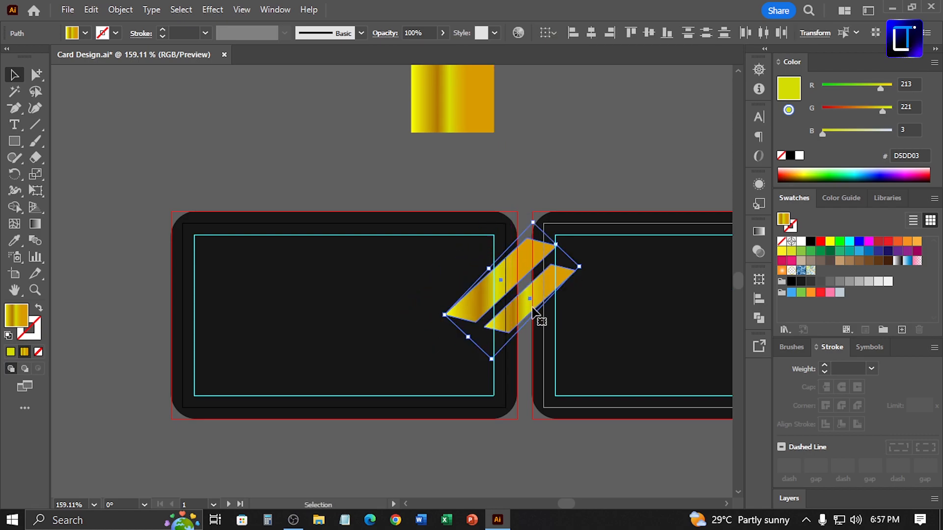
# Adjust the spacing and position of the two gold strips relative to each other
pyautogui.click(534, 429)
pyautogui.moveTo(439, 276); pyautogui.dragTo(520, 364)
pyautogui.moveTo(519, 364); pyautogui.dragTo(464, 308)
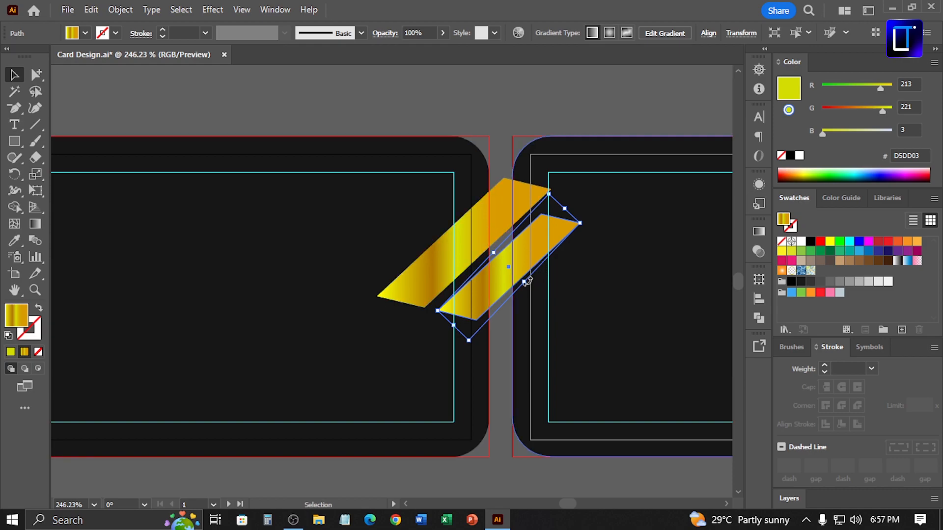
pyautogui.keyDown('shift'); pyautogui.click(479, 252); pyautogui.keyUp('shift')
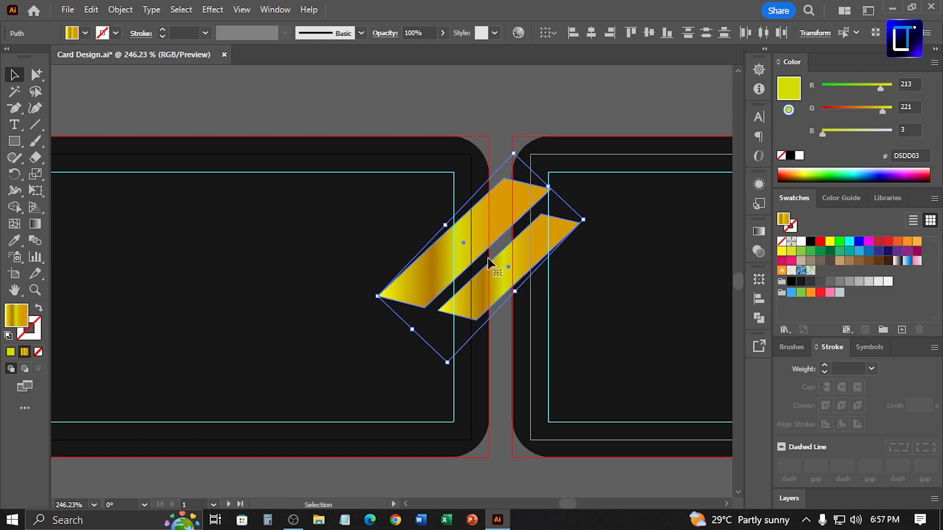
pyautogui.moveTo(515, 291); pyautogui.dragTo(512, 288)
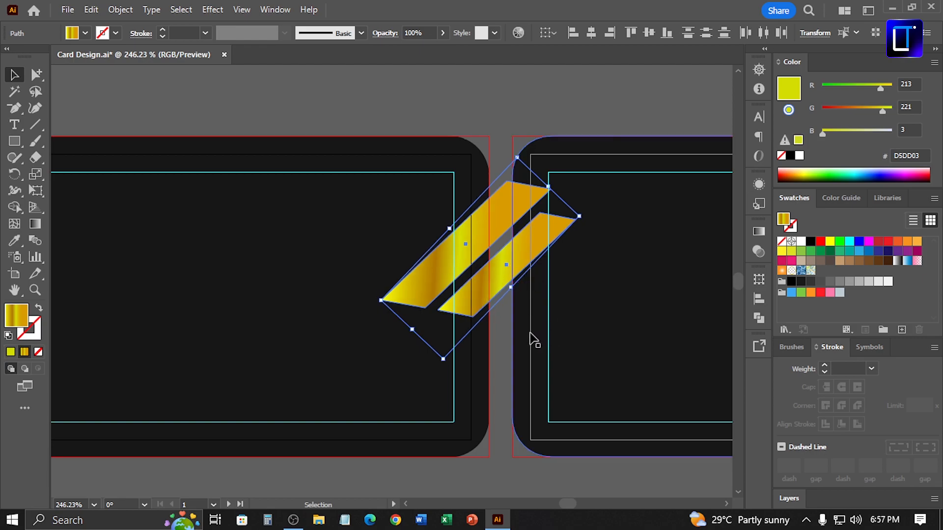
pyautogui.keyDown('shift'); pyautogui.click(407, 204); pyautogui.keyUp('shift')
pyautogui.click(514, 102)
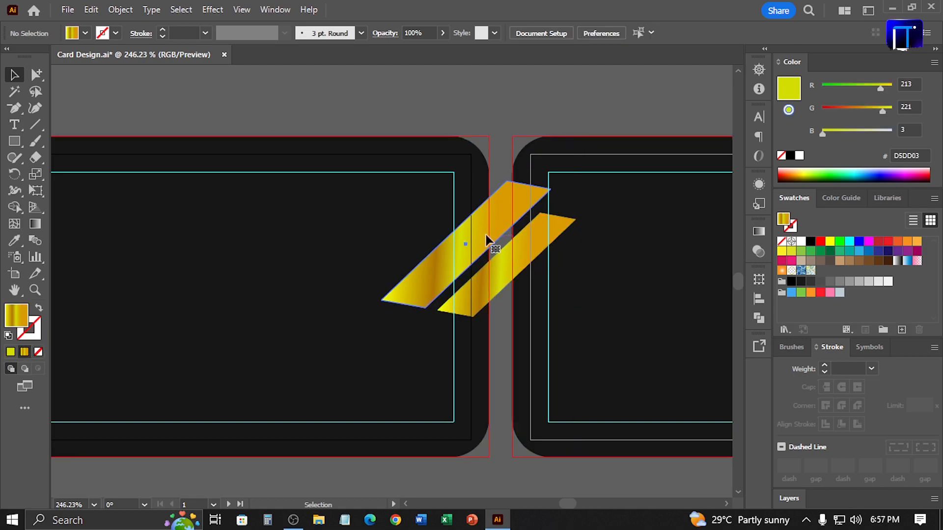
# Group the two gold strips and nudge the group into place
pyautogui.click(485, 238)
pyautogui.keyDown('shift'); pyautogui.click(516, 256); pyautogui.keyUp('shift')
pyautogui.hotkey('ctrl', 'g')
pyautogui.moveTo(521, 268)
pyautogui.mouseDown()
pyautogui.moveTo(507, 265)
pyautogui.moveTo(523, 272)
pyautogui.mouseUp()
pyautogui.moveTo(576, 233); pyautogui.dragTo(577, 241)
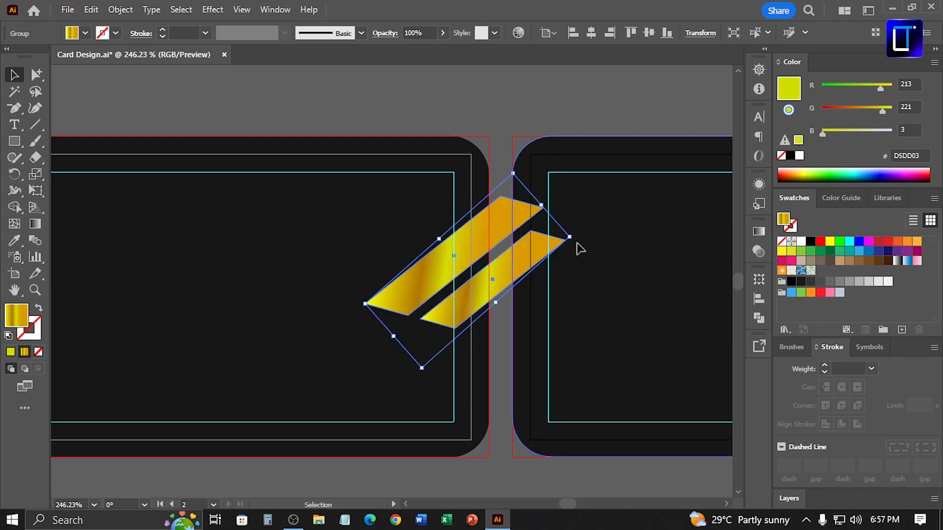
pyautogui.hotkey('ctrl', 'z')
pyautogui.hotkey('ctrl', 'shift', 'z')
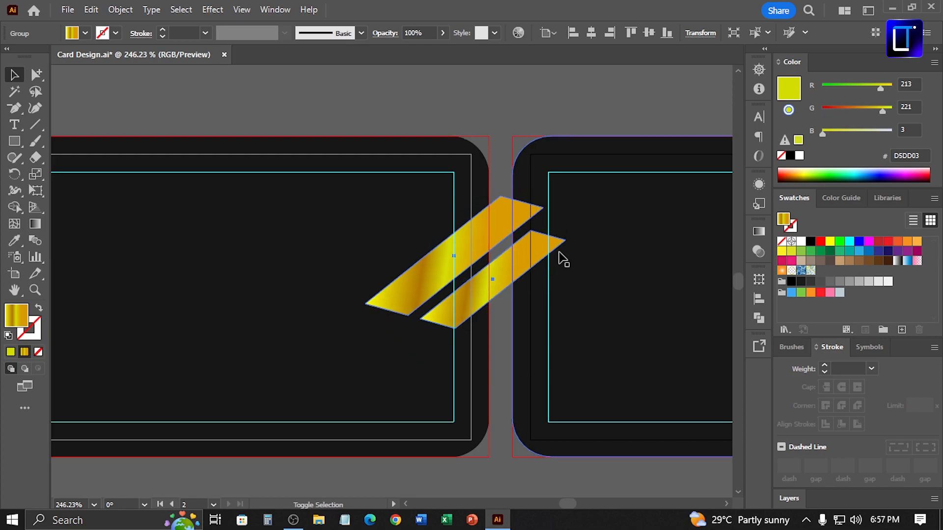
# Trim away the strip parts extending past the card's right edge with the Shape Builder
pyautogui.moveTo(514, 253); pyautogui.dragTo(509, 257)
pyautogui.keyDown('shift'); pyautogui.click(473, 234); pyautogui.keyUp('shift')
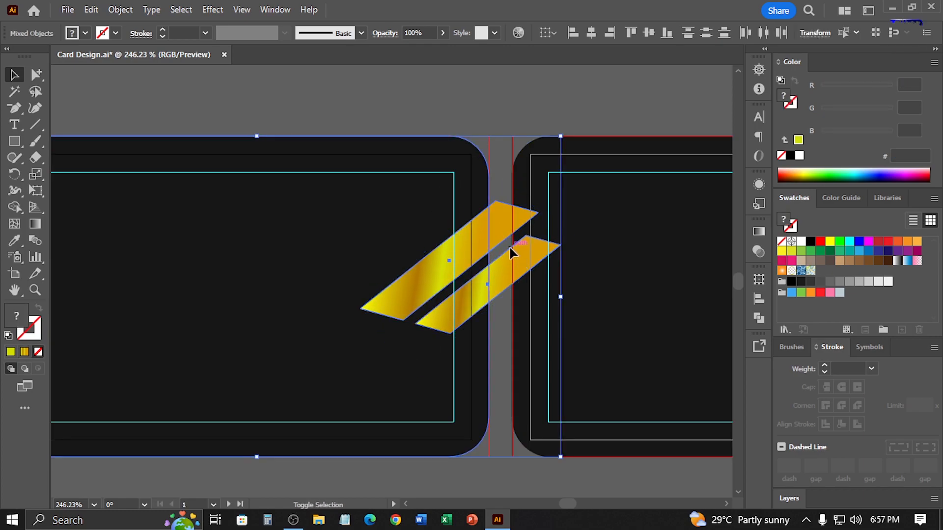
pyautogui.hotkey('shift', 'm')
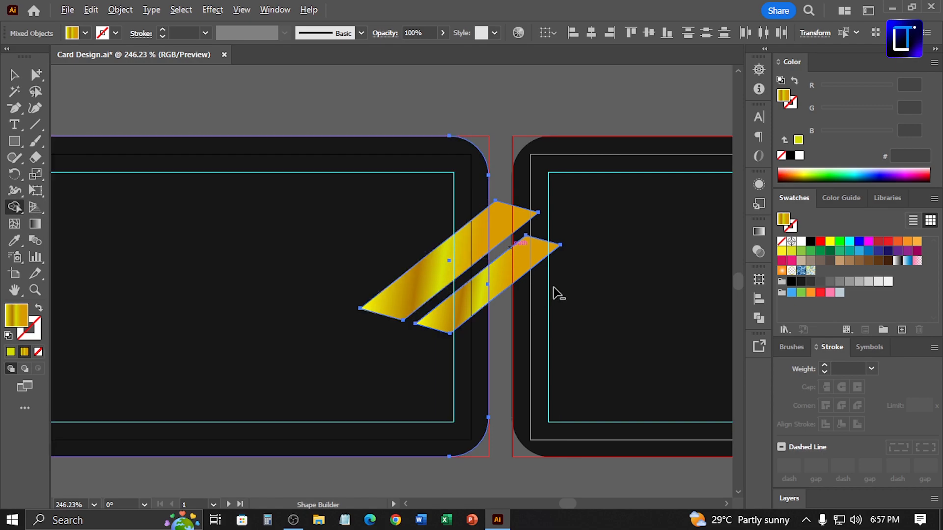
pyautogui.keyDown('alt'); pyautogui.click(523, 261); pyautogui.keyUp('alt')
pyautogui.keyDown('alt'); pyautogui.click(502, 230); pyautogui.keyUp('alt')
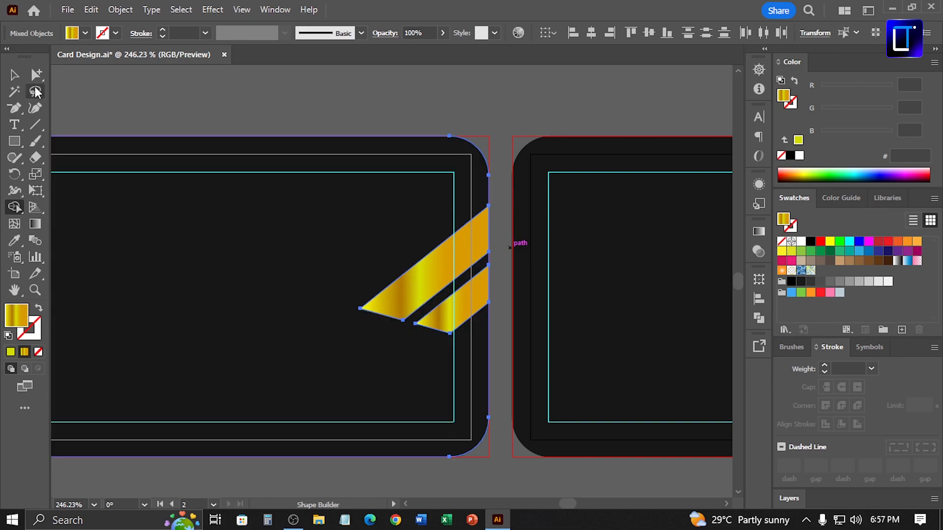
# Move the trimmed strip group to the card's top-right corner
pyautogui.press('v')
pyautogui.click(160, 101)
pyautogui.click(445, 261)
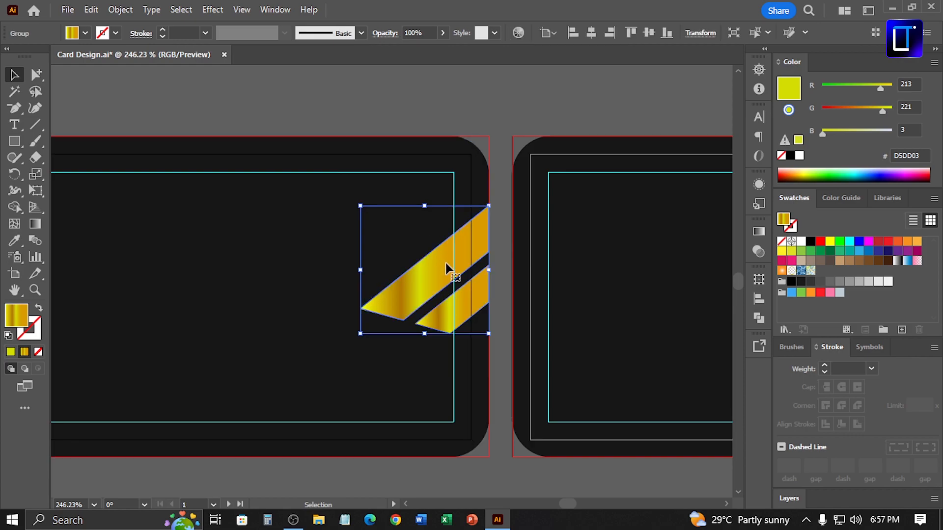
pyautogui.hotkey('ctrl', '-')
pyautogui.moveTo(345, 216); pyautogui.dragTo(488, 222)
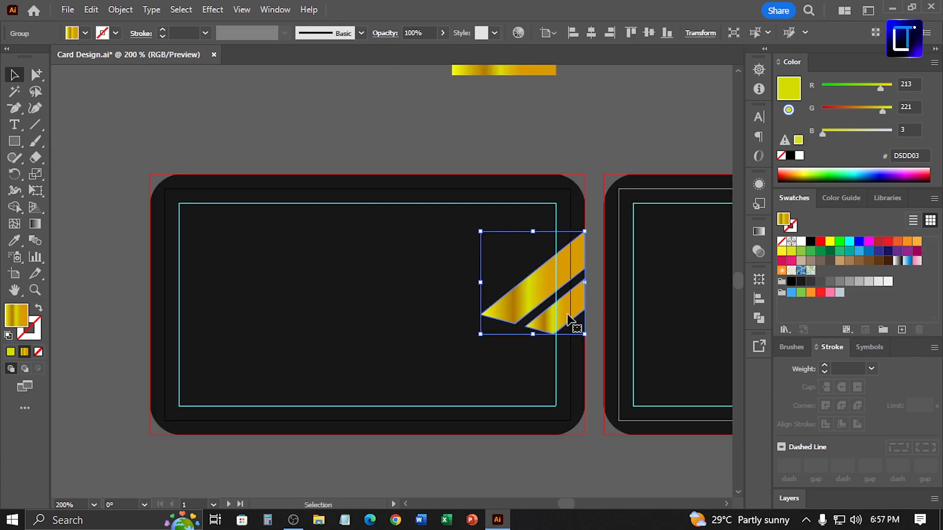
# Reflect the strip group horizontally and move it down to the card's bottom-right corner
pyautogui.rightClick(569, 320)
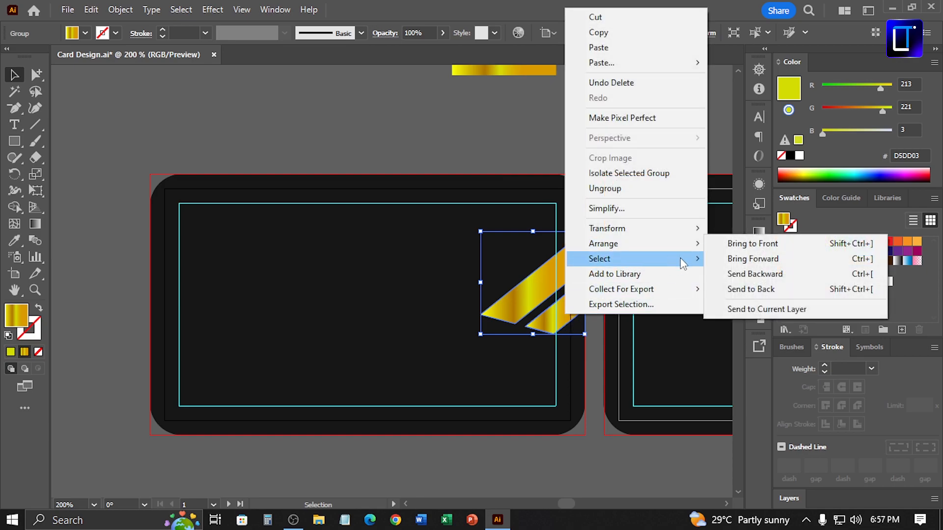
pyautogui.click(470, 137)
pyautogui.rightClick(555, 266)
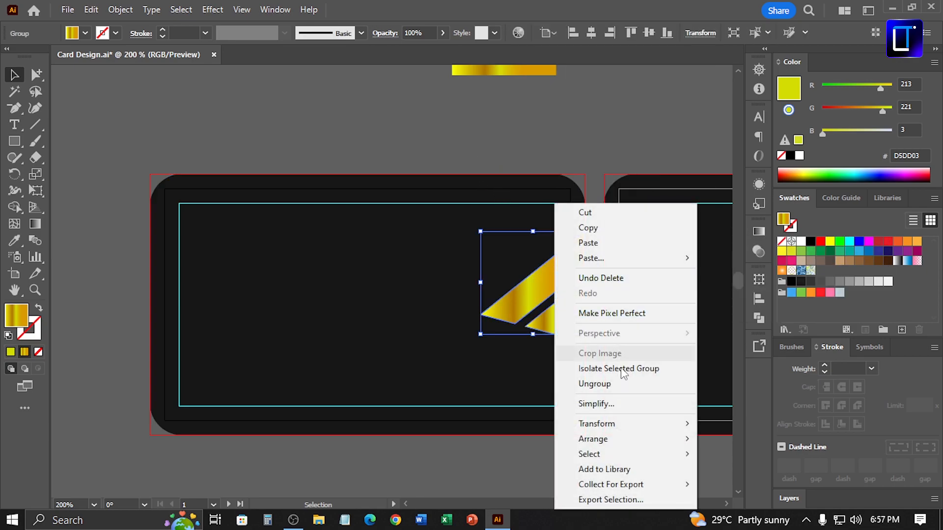
pyautogui.moveTo(631, 425)
pyautogui.click(712, 353)
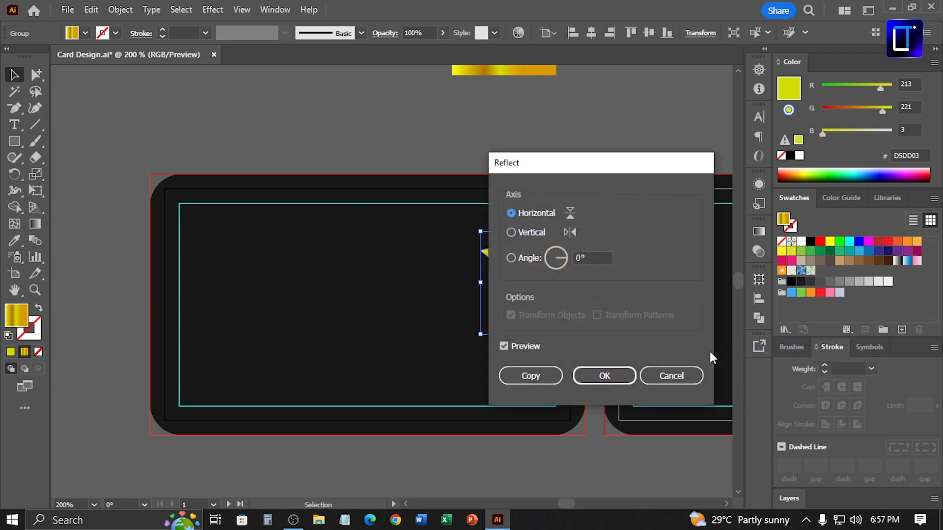
pyautogui.click(602, 376)
pyautogui.click(391, 127)
pyautogui.moveTo(567, 312); pyautogui.dragTo(567, 368)
pyautogui.click(597, 159)
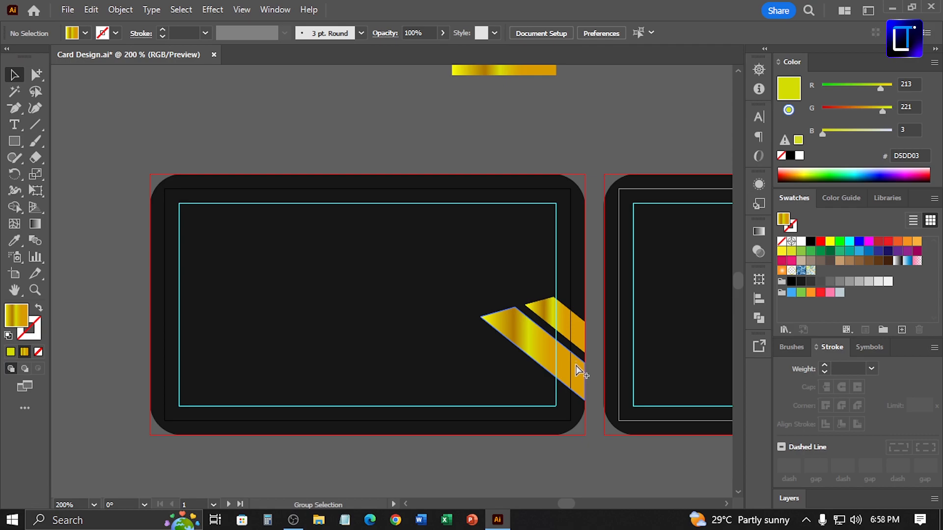
# Inspect how the strips meet the card's right edge and corner in outline view
pyautogui.hotkey('ctrl', 'y')
pyautogui.moveTo(563, 363); pyautogui.dragTo(621, 443)
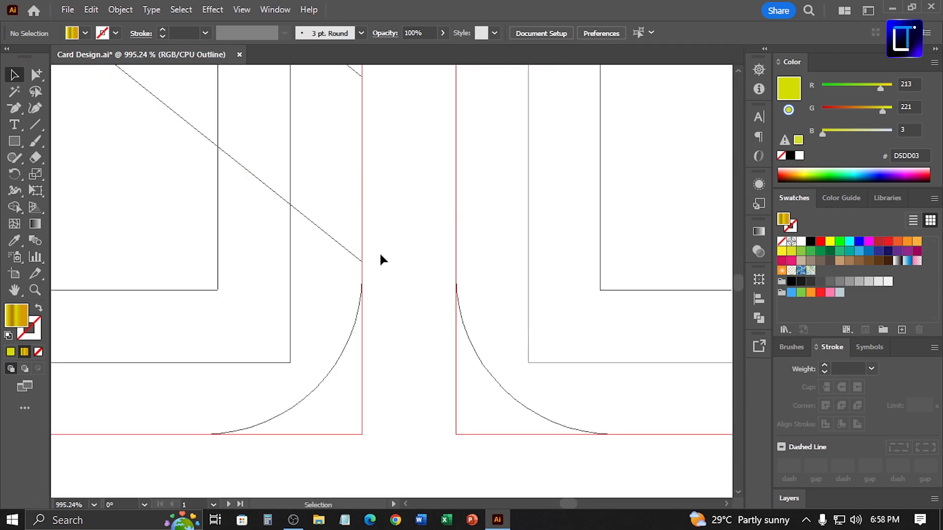
pyautogui.moveTo(331, 221); pyautogui.dragTo(408, 306)
pyautogui.moveTo(308, 218); pyautogui.dragTo(389, 345)
pyautogui.moveTo(466, 366); pyautogui.dragTo(508, 256)
pyautogui.moveTo(462, 177); pyautogui.dragTo(452, 449)
pyautogui.moveTo(534, 489); pyautogui.dragTo(534, 489)
pyautogui.moveTo(508, 399); pyautogui.dragTo(505, 342)
pyautogui.hotkey('ctrl', '0')
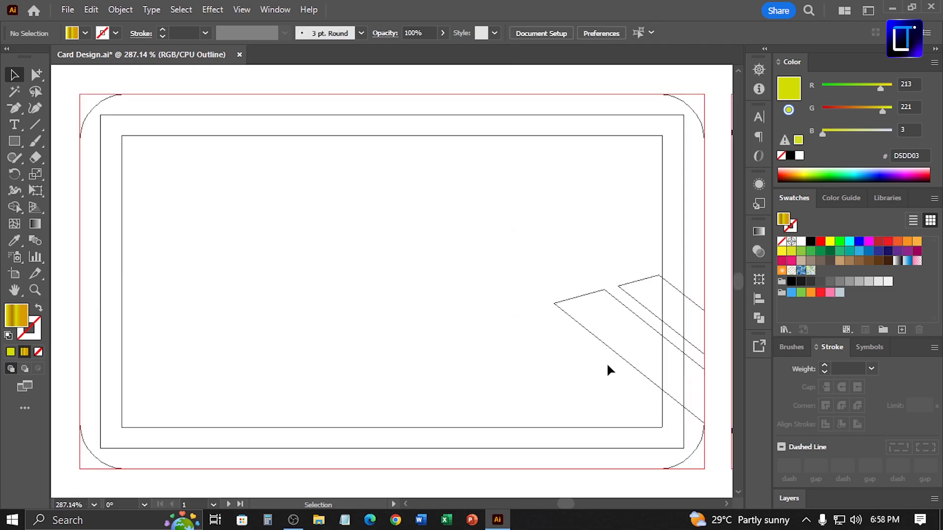
# Reflect a copy of the corner strip group horizontally and move the copy to the card's upper-left area
pyautogui.hotkey('ctrl', 'y')
pyautogui.click(645, 342)
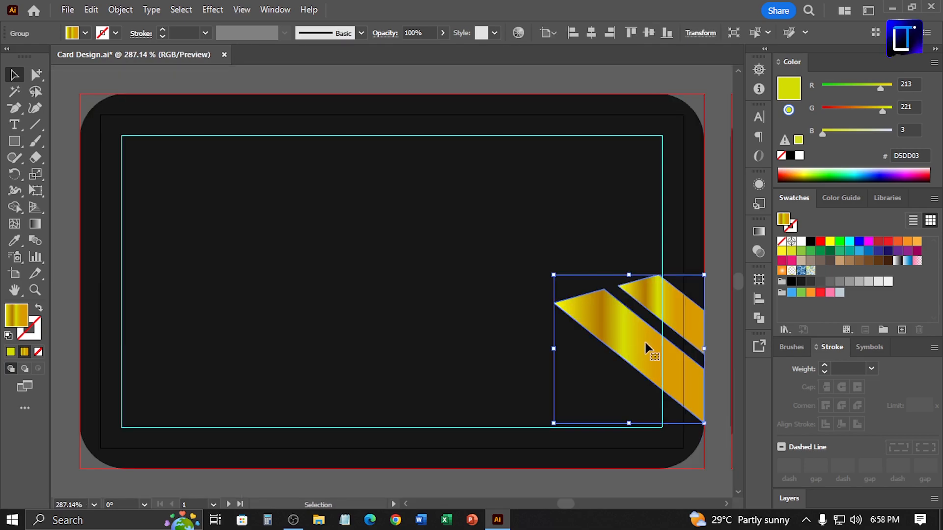
pyautogui.rightClick(645, 341)
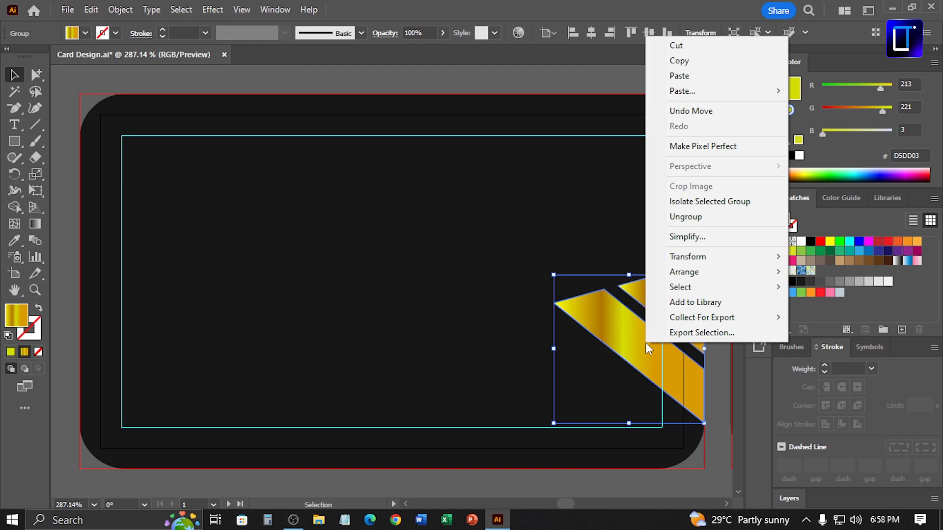
pyautogui.moveTo(723, 259)
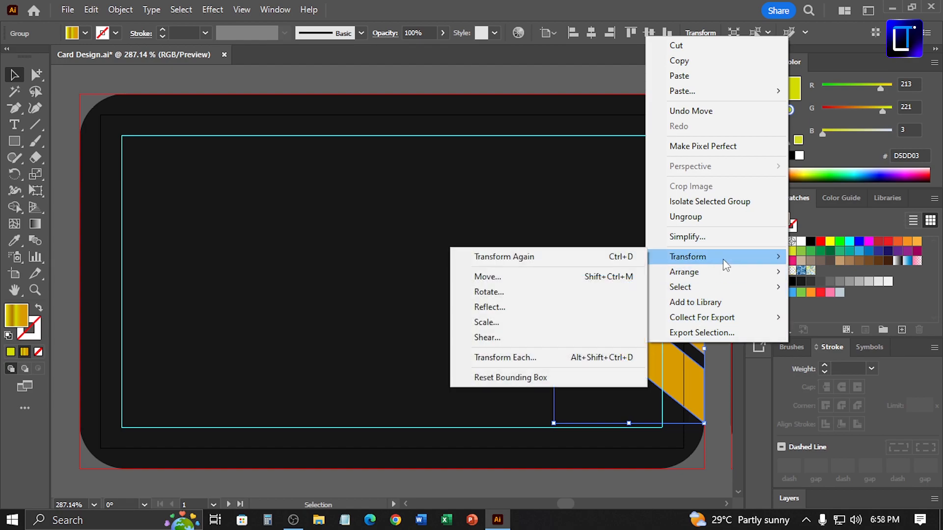
pyautogui.click(551, 308)
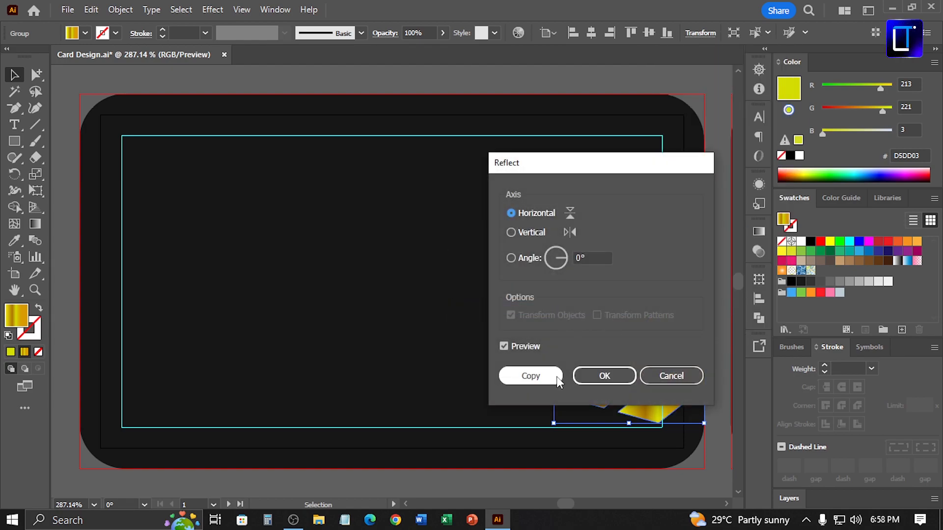
pyautogui.click(528, 376)
pyautogui.click(616, 86)
pyautogui.moveTo(647, 353); pyautogui.dragTo(270, 202)
# Reflect the copied strip group vertically and move it against the card's left edge
pyautogui.rightClick(275, 212)
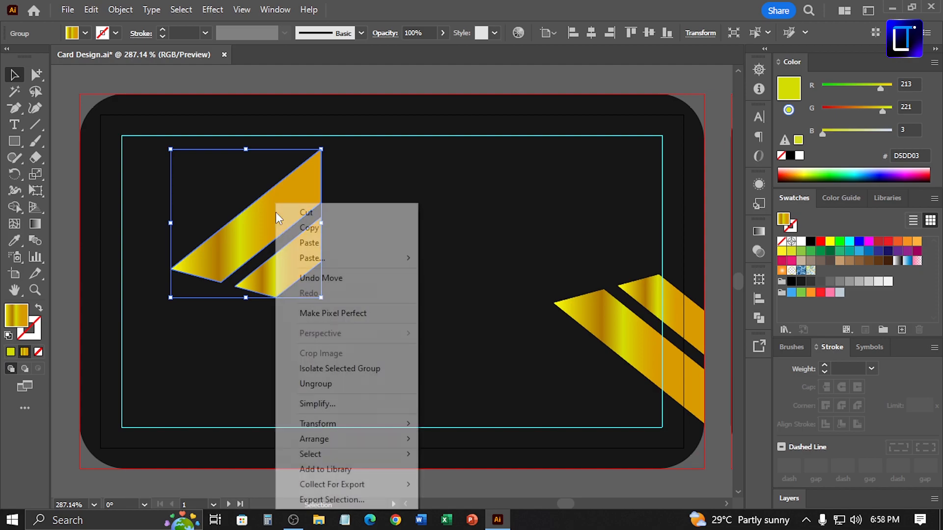
pyautogui.moveTo(407, 424)
pyautogui.click(496, 354)
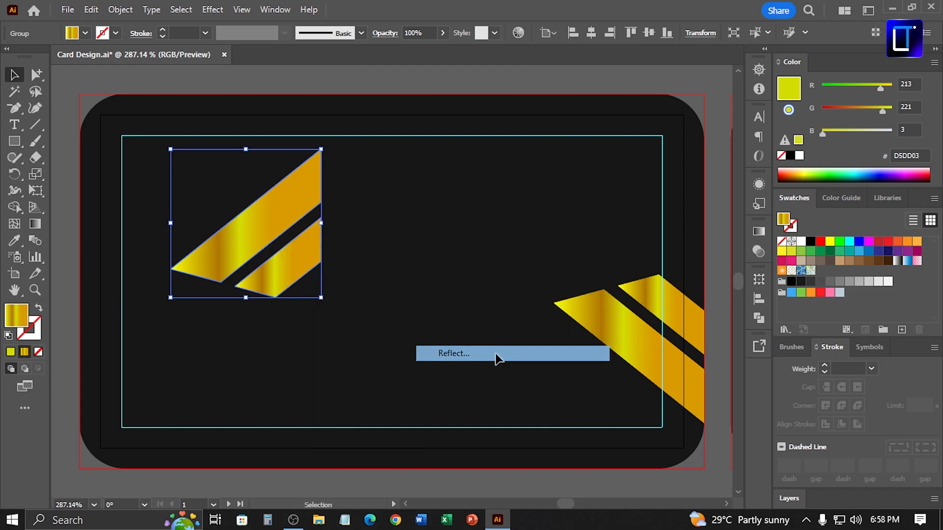
pyautogui.click(540, 234)
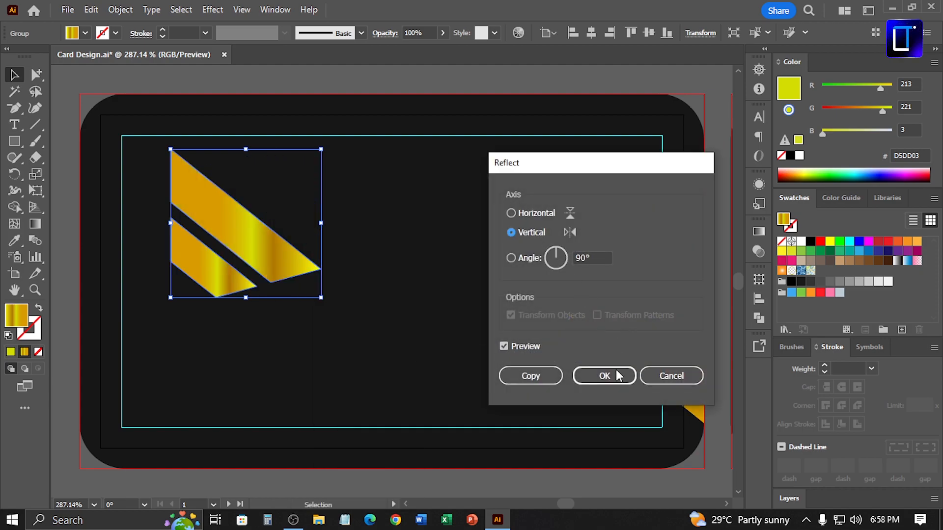
pyautogui.click(589, 379)
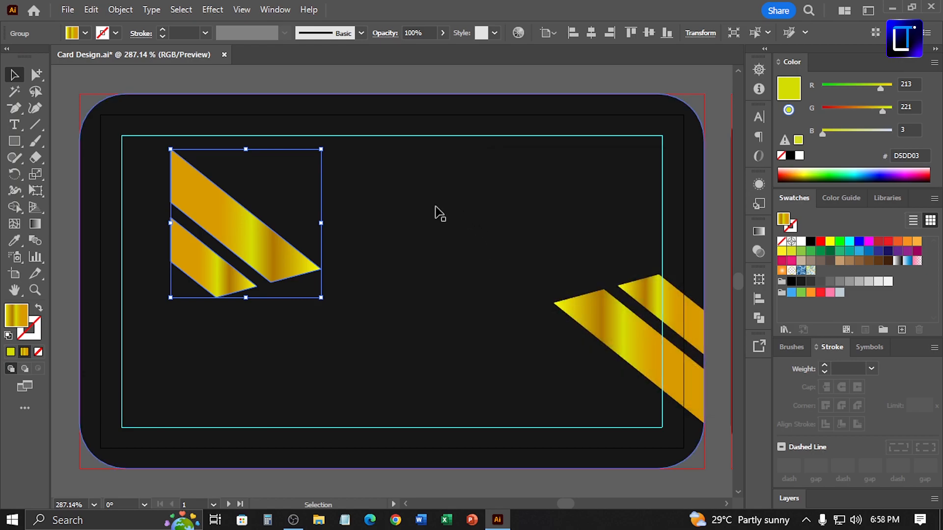
pyautogui.moveTo(248, 201); pyautogui.dragTo(130, 192)
# Inspect how the left strips meet the card's left edge in outline view
pyautogui.hotkey('ctrl', 'y')
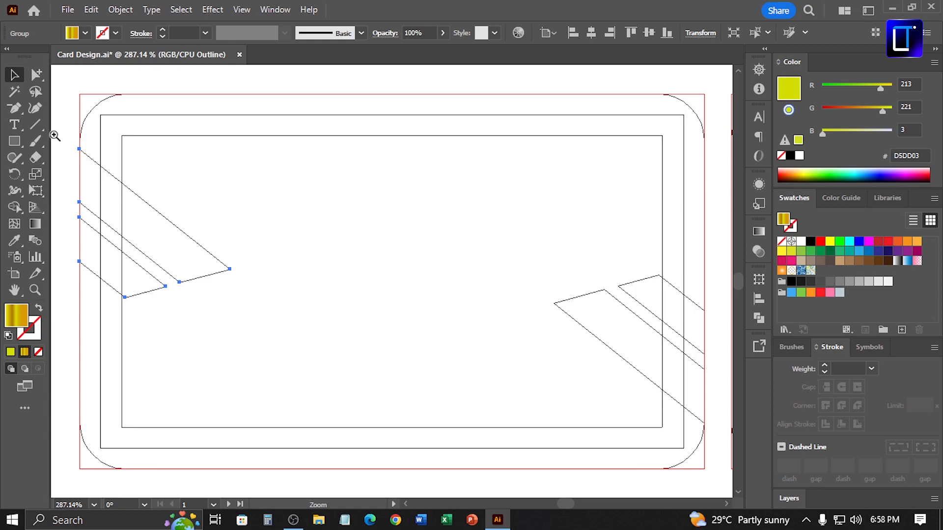
pyautogui.moveTo(55, 134); pyautogui.dragTo(146, 208)
pyautogui.press('space')
pyautogui.moveTo(266, 195); pyautogui.dragTo(282, 228)
pyautogui.moveTo(295, 196); pyautogui.dragTo(293, 141)
pyautogui.moveTo(240, 105); pyautogui.dragTo(330, 161)
pyautogui.moveTo(324, 268); pyautogui.dragTo(511, 265)
pyautogui.press('space')
pyautogui.moveTo(542, 422); pyautogui.dragTo(512, 286)
pyautogui.moveTo(353, 207); pyautogui.dragTo(507, 355)
pyautogui.press('space')
pyautogui.moveTo(602, 400); pyautogui.dragTo(491, 244)
pyautogui.moveTo(393, 117); pyautogui.dragTo(392, 107)
pyautogui.click(346, 159)
pyautogui.hotkey('ctrl', '0')
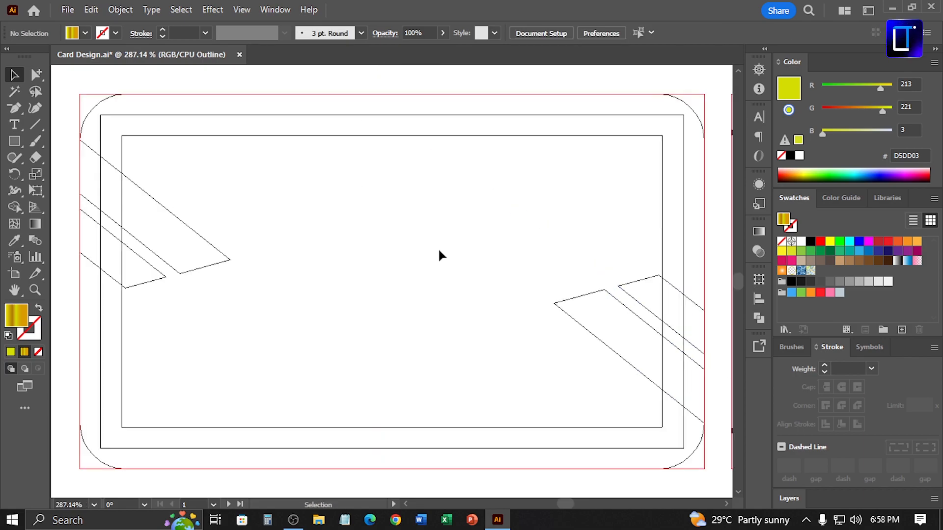
pyautogui.hotkey('ctrl', 'y')
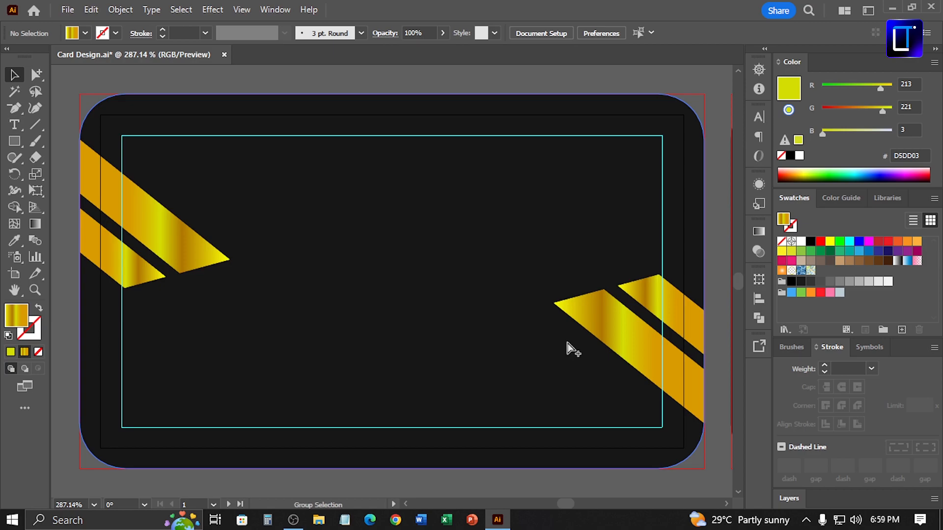
# Save the card design document
pyautogui.hotkey('ctrl', '-')
pyautogui.hotkey('ctrl', '-')
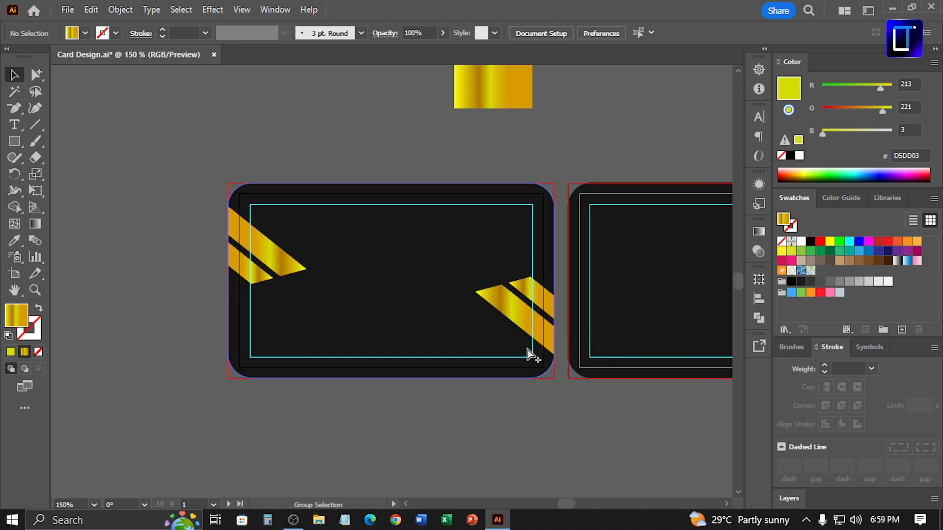
pyautogui.hotkey('ctrl', 's')
pyautogui.hotkey('ctrl', '-')
pyautogui.hotkey('ctrl', '-')
pyautogui.hotkey('ctrl', '-')
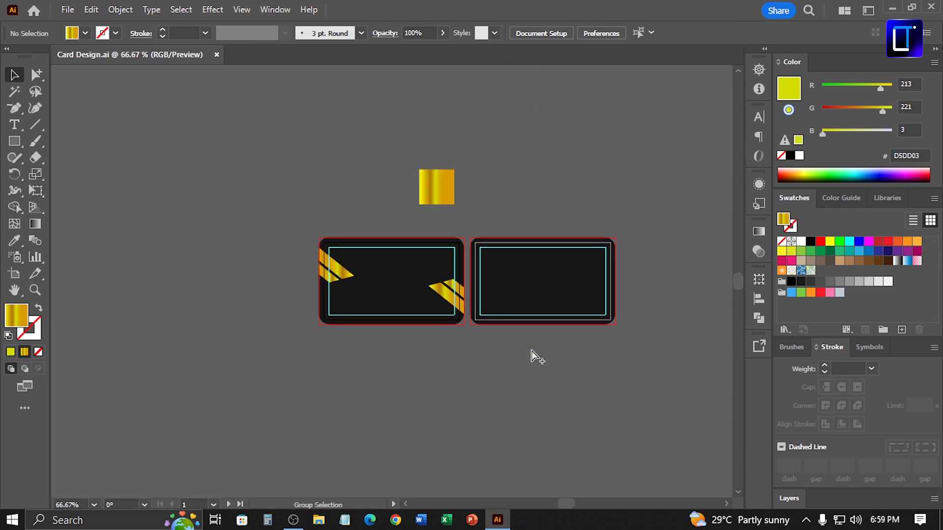
# Bring the ARK LIMITED logo onto the front card and align it to the card's horizontal and vertical centre
pyautogui.moveTo(566, 265); pyautogui.dragTo(430, 255)
pyautogui.moveTo(656, 181); pyautogui.dragTo(261, 273)
pyautogui.moveTo(196, 228); pyautogui.dragTo(459, 256)
pyautogui.keyDown('shift'); pyautogui.click(550, 241); pyautogui.keyUp('shift')
pyautogui.click(578, 231)
pyautogui.click(592, 33)
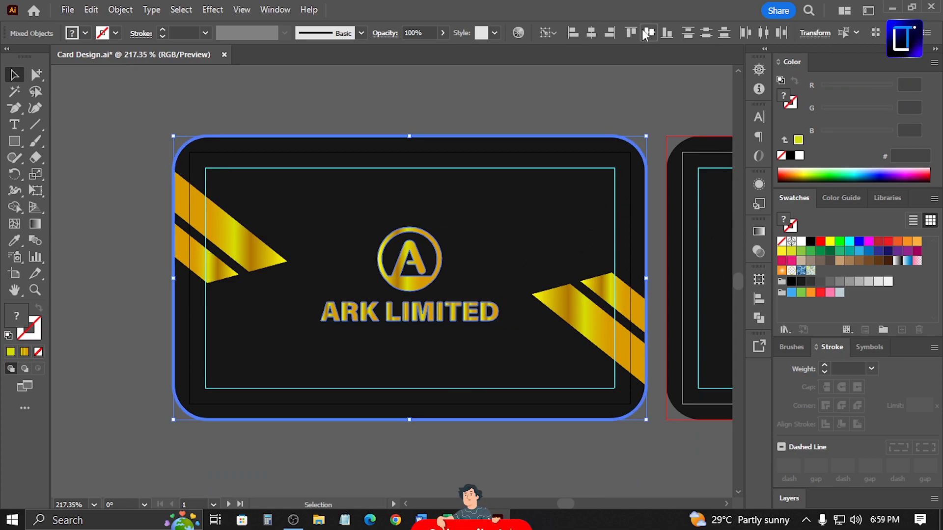
pyautogui.click(646, 33)
pyautogui.click(585, 77)
pyautogui.moveTo(475, 261); pyautogui.dragTo(469, 211)
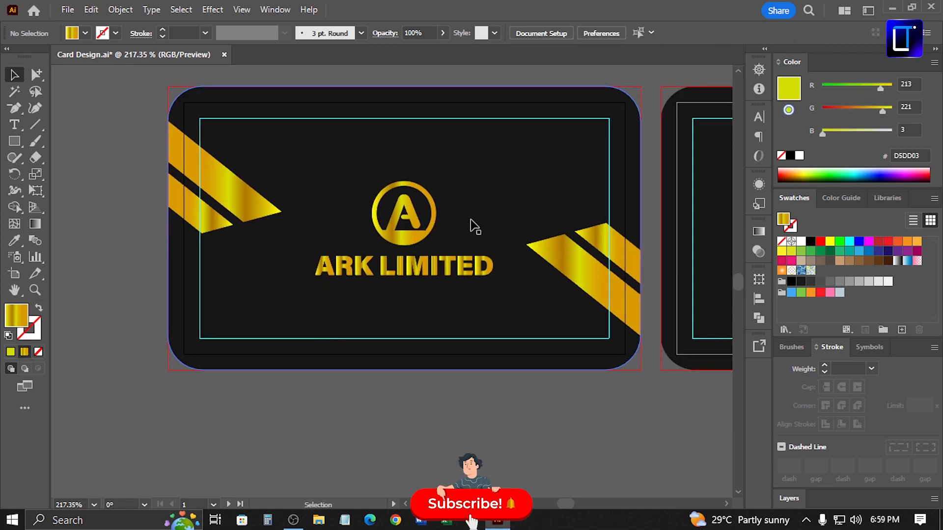
# Draw a horizontal line under the ARK LIMITED text and sample the logo's gold gradient onto it
pyautogui.press('\\')
pyautogui.moveTo(315, 283); pyautogui.dragTo(492, 290)
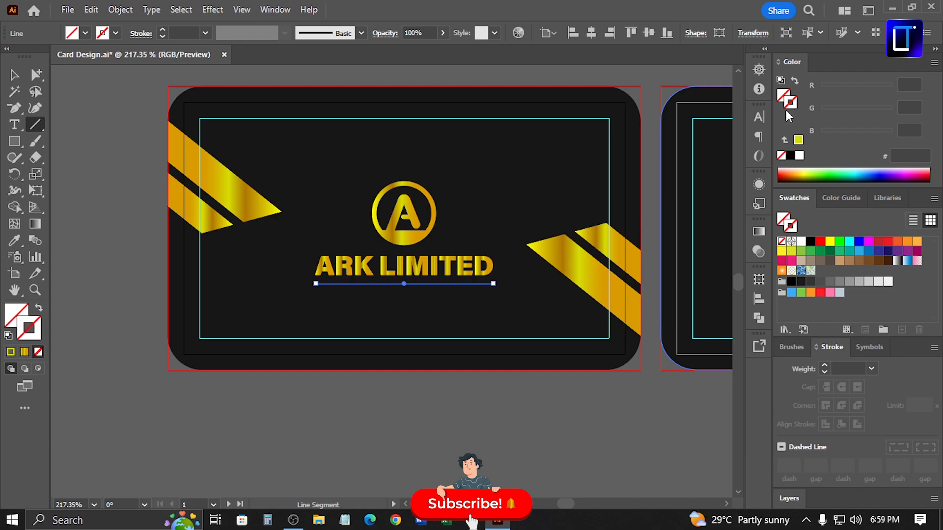
pyautogui.press('i')
pyautogui.click(392, 239)
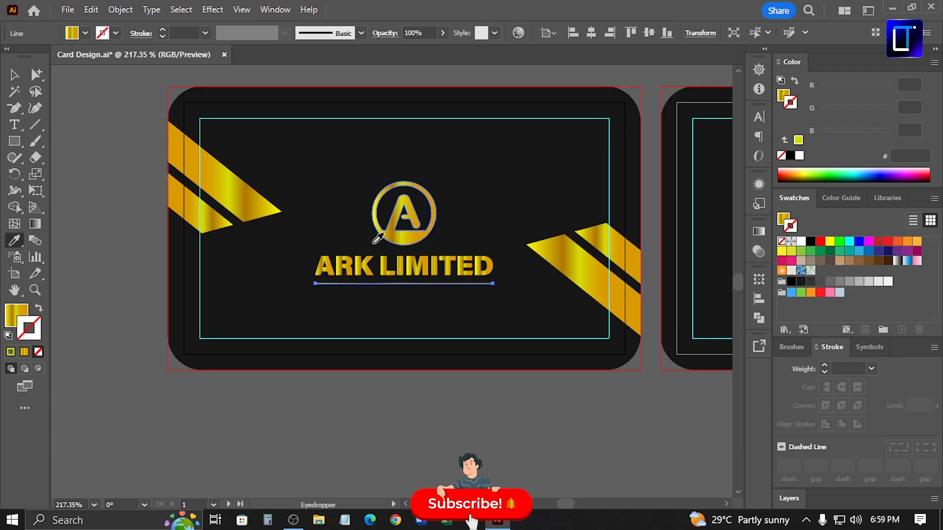
# Swap the line's gradient from fill to stroke and set the stroke weight to 1.5 pt
pyautogui.click(14, 74)
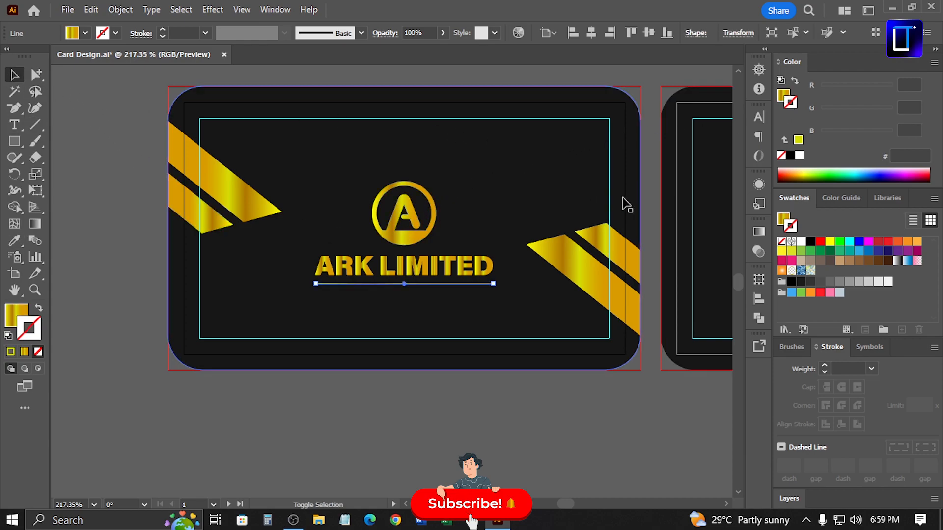
pyautogui.hotkey('shift', 'x')
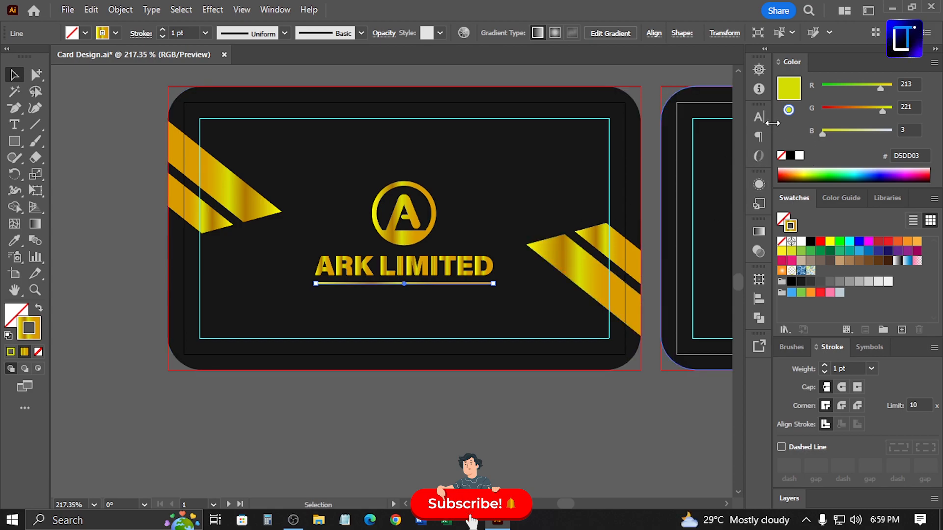
pyautogui.click(793, 94)
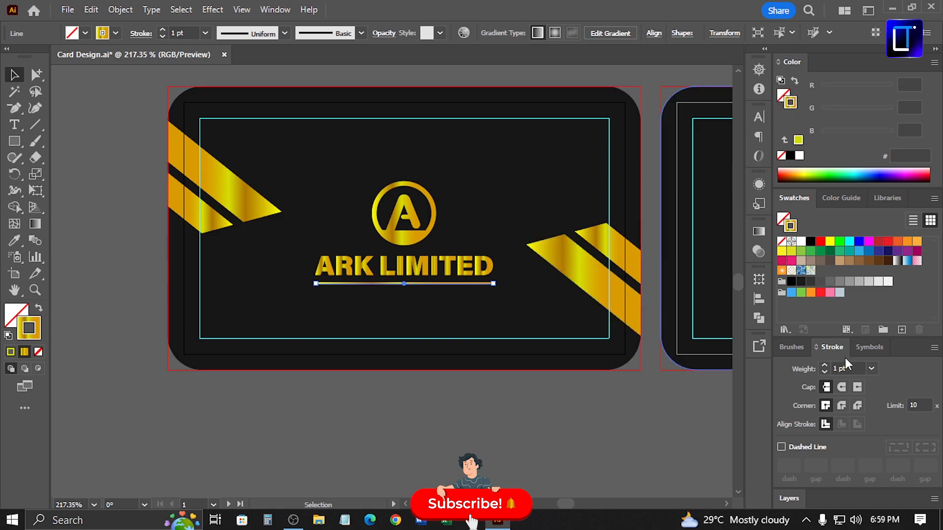
pyautogui.doubleClick(838, 368)
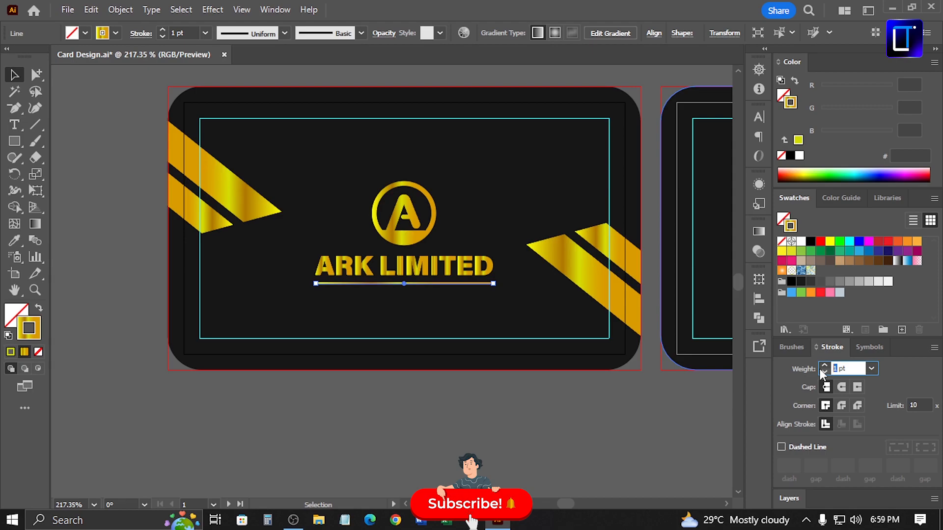
pyautogui.press('Return')
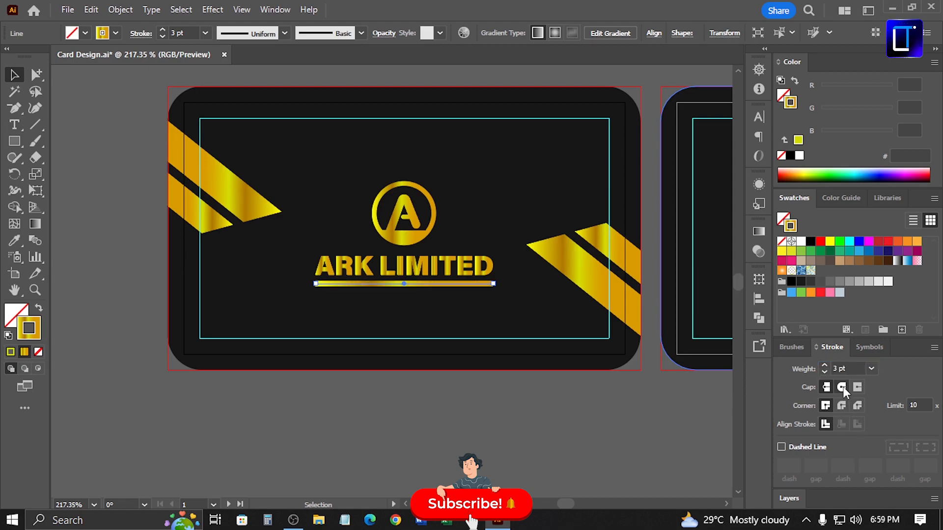
pyautogui.doubleClick(839, 368)
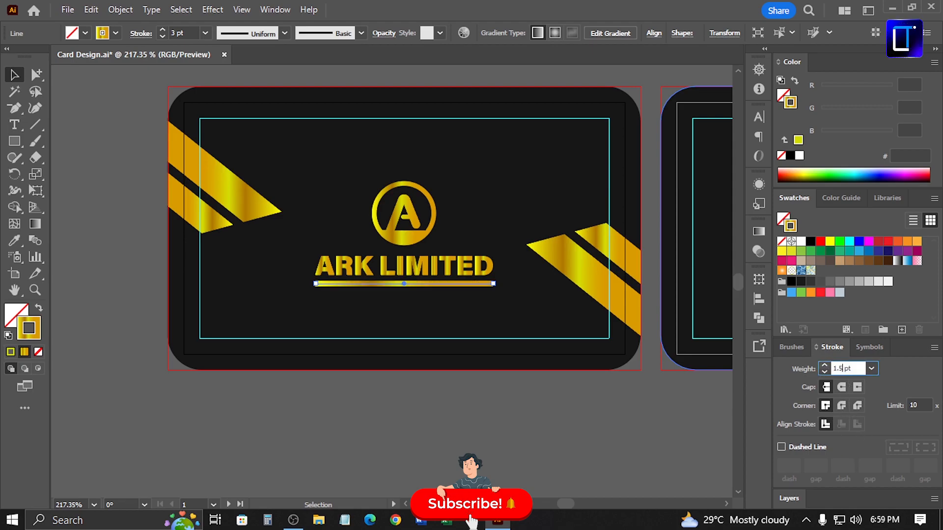
pyautogui.write('1.5')
pyautogui.press('Return')
pyautogui.click(614, 426)
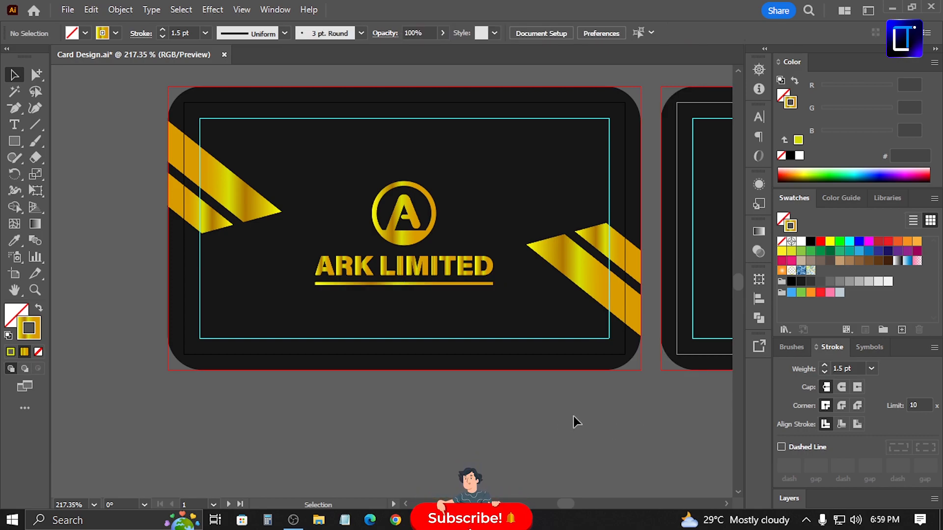
# Group the gold underline together with the logo
pyautogui.hotkey('ctrl', '-')
pyautogui.hotkey('ctrl', '-')
pyautogui.click(409, 284)
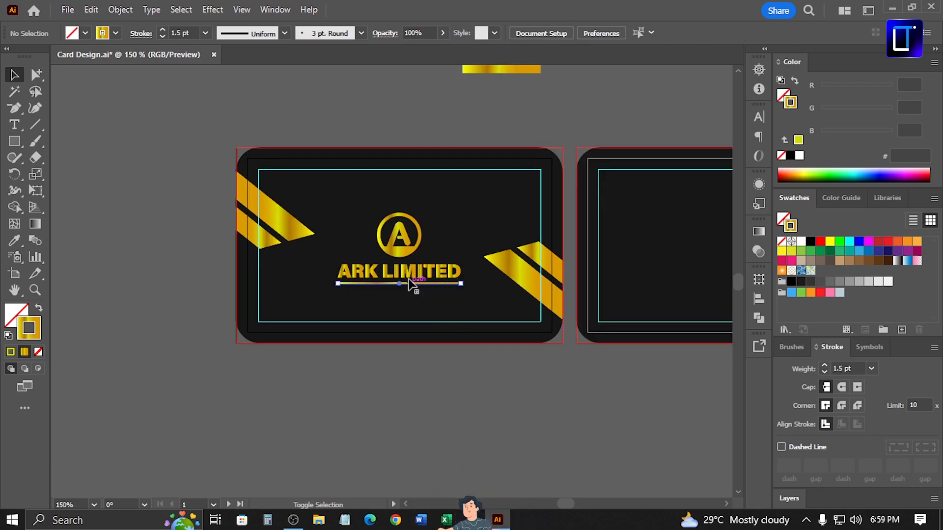
pyautogui.keyDown('shift'); pyautogui.click(411, 277); pyautogui.keyUp('shift')
pyautogui.hotkey('ctrl', 'g')
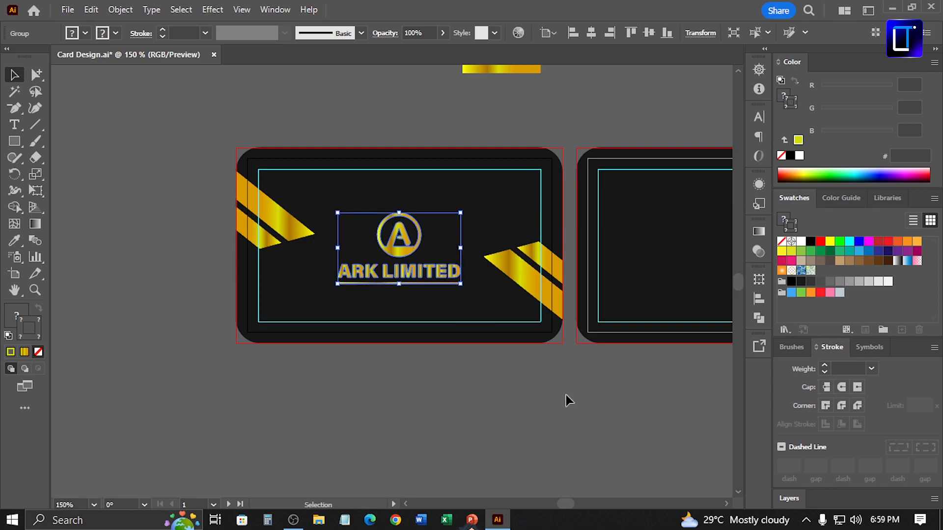
# Draw a rectangle covering the whole back card on the second artboard
pyautogui.hotkey('ctrl', '-')
pyautogui.hotkey('ctrl', '-')
pyautogui.moveTo(606, 390); pyautogui.dragTo(336, 373)
pyautogui.moveTo(551, 365); pyautogui.dragTo(631, 369)
pyautogui.click(475, 323)
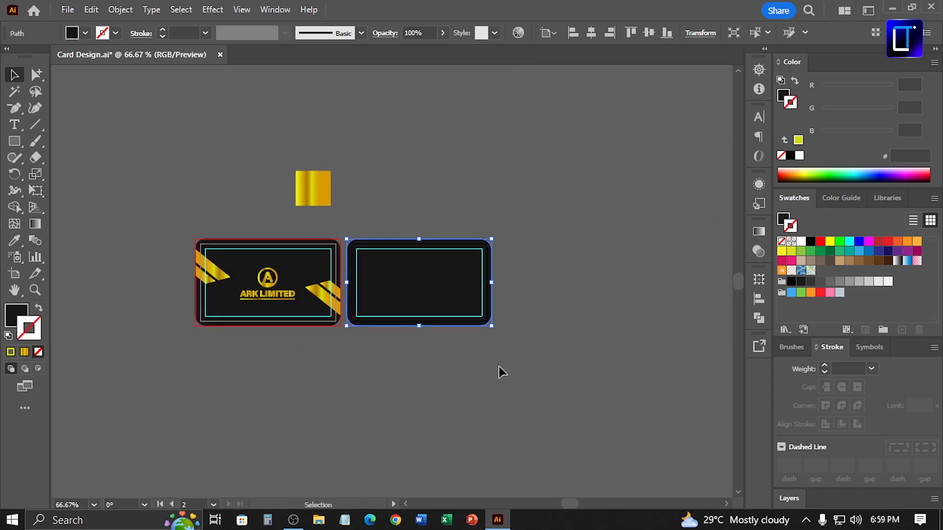
pyautogui.click(520, 384)
pyautogui.hotkey('ctrl', '0')
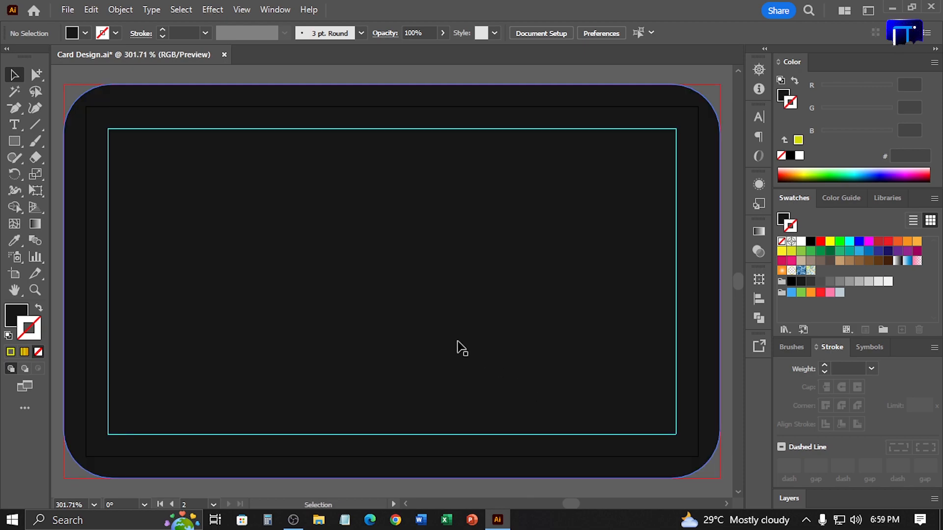
pyautogui.hotkey('ctrl', '-')
pyautogui.hotkey('ctrl', '-')
pyautogui.hotkey('ctrl', '-')
pyautogui.press('m')
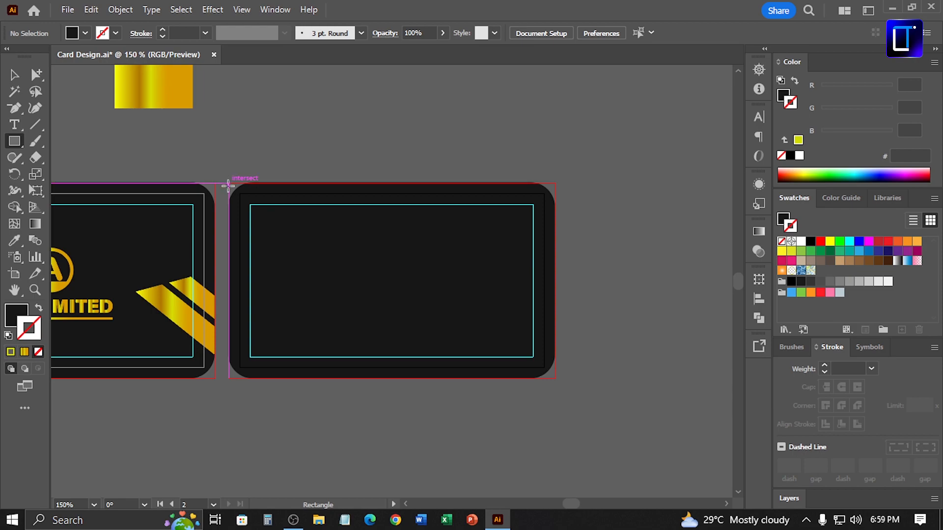
pyautogui.moveTo(229, 185); pyautogui.dragTo(550, 375)
# Fill the rectangle with white and narrow it to cover only the back card's right half
pyautogui.press('v')
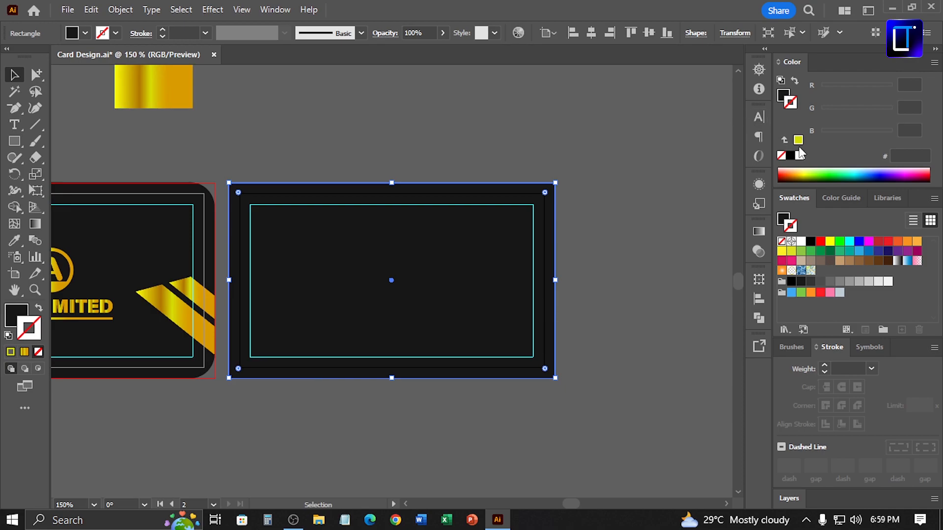
pyautogui.press('x')
pyautogui.click(798, 155)
pyautogui.moveTo(229, 278); pyautogui.dragTo(368, 278)
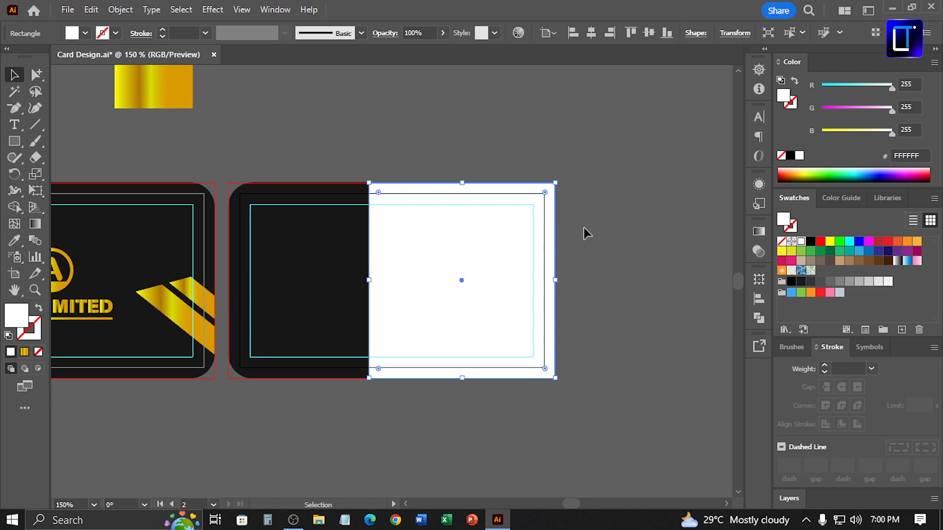
# Add an anchor point on the white rectangle's top edge and delete its top-left corner anchor to slant the left edge
pyautogui.press('p')
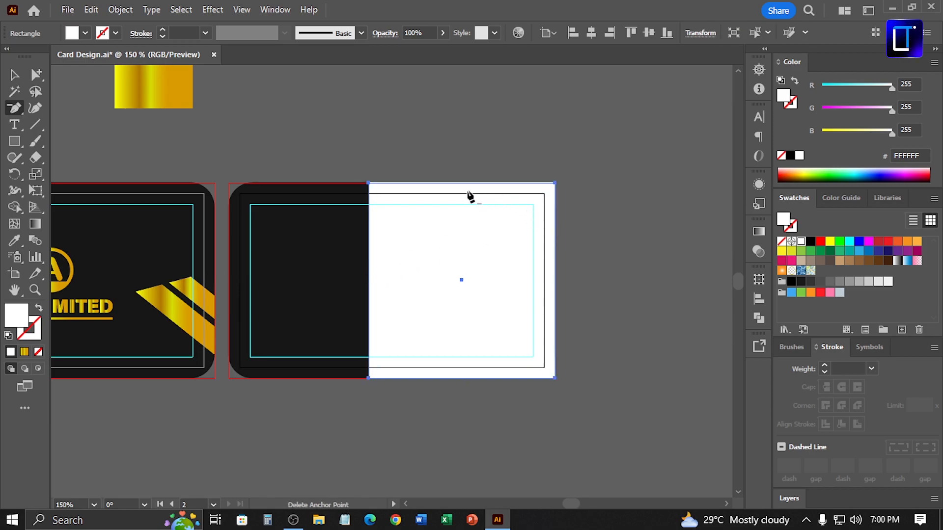
pyautogui.click(432, 184)
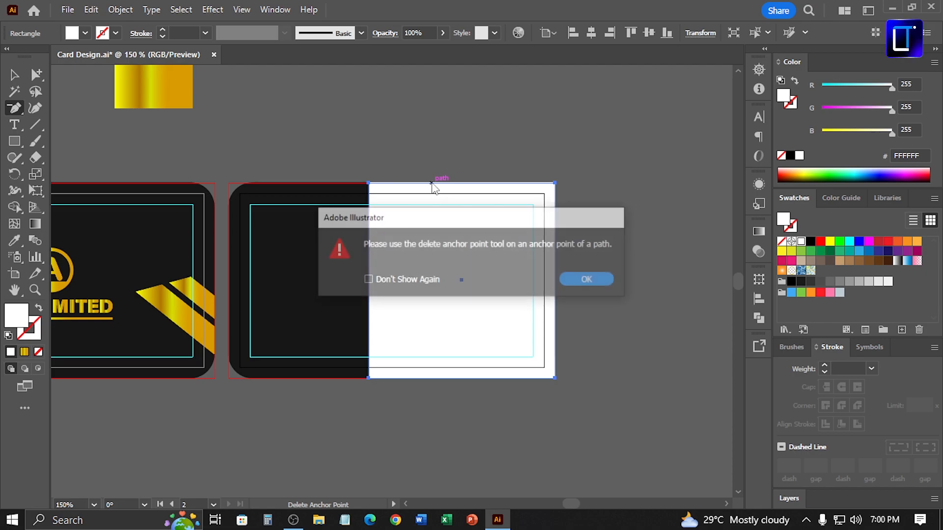
pyautogui.click(589, 280)
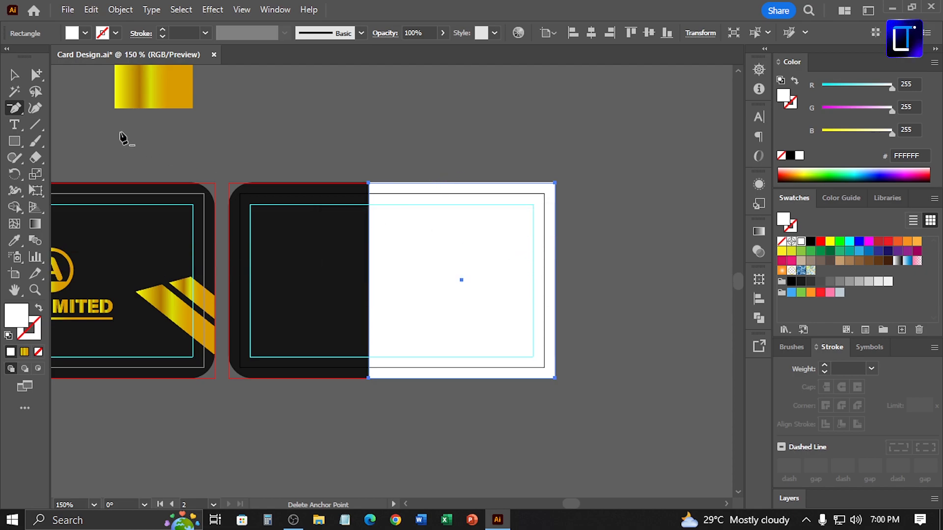
pyautogui.moveTo(12, 112); pyautogui.dragTo(71, 117)
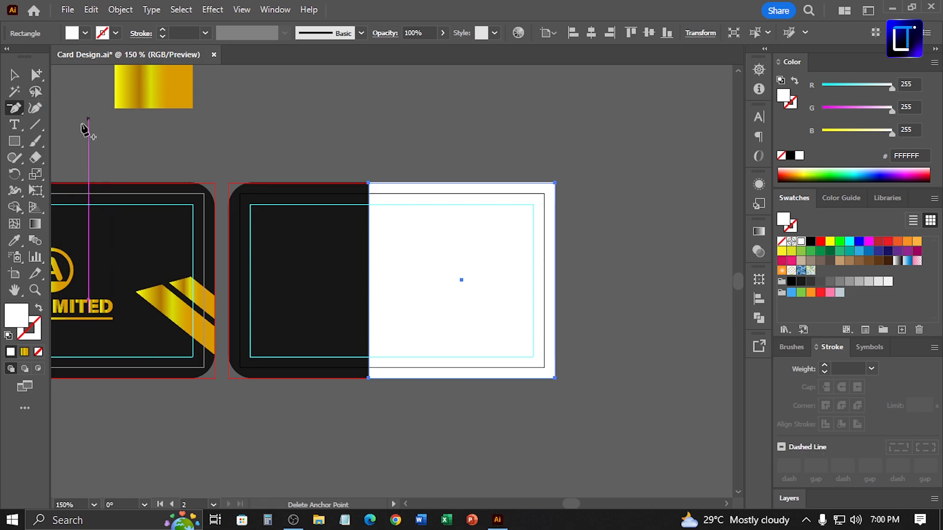
pyautogui.click(444, 186)
pyautogui.press('v')
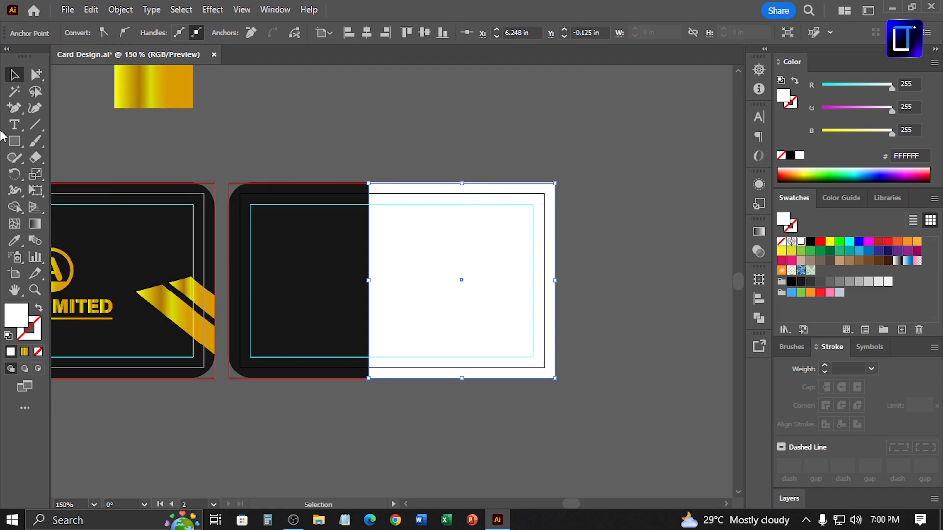
pyautogui.moveTo(8, 112); pyautogui.dragTo(78, 141)
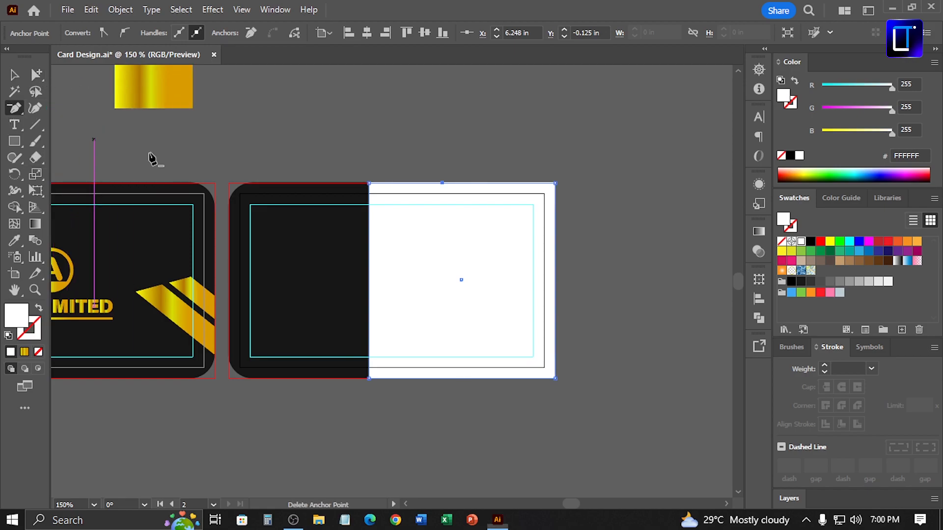
pyautogui.click(369, 185)
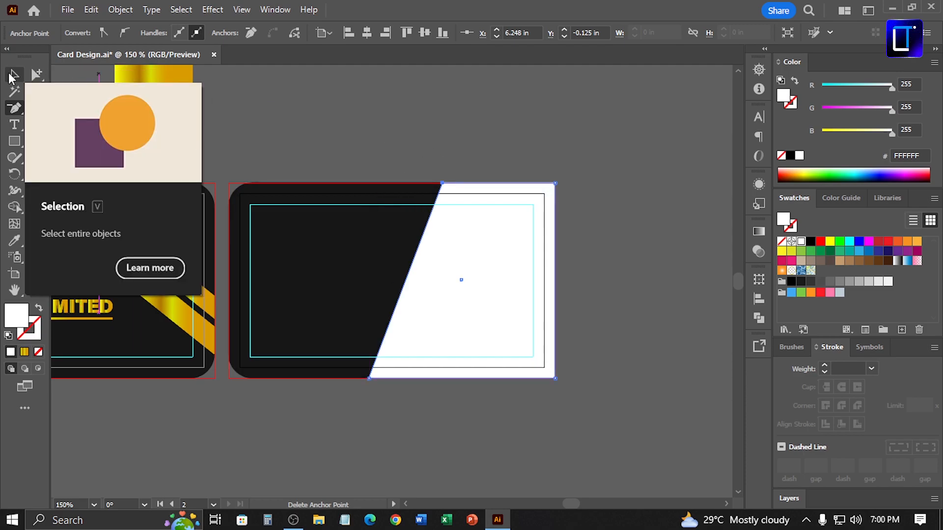
# Bend the slanted edge of the white shape into an outward curve with the Curvature tool
pyautogui.click(12, 76)
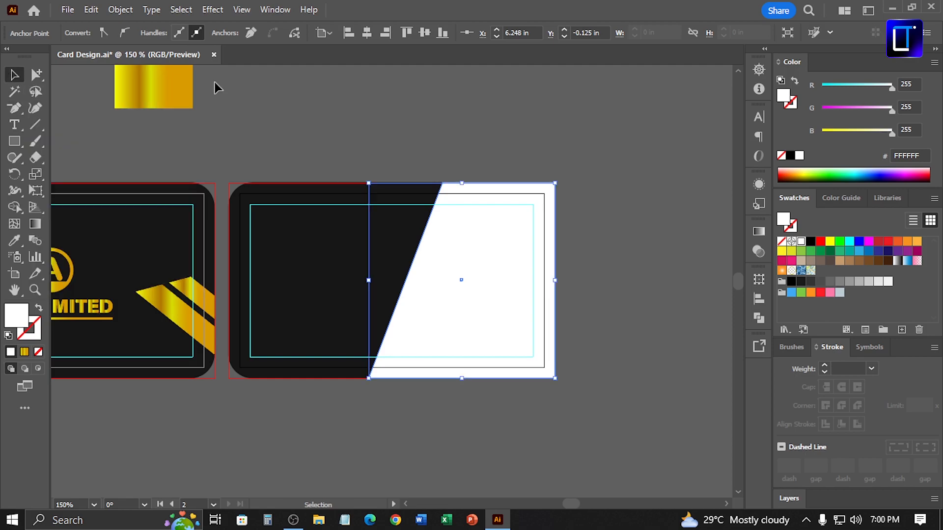
pyautogui.click(35, 108)
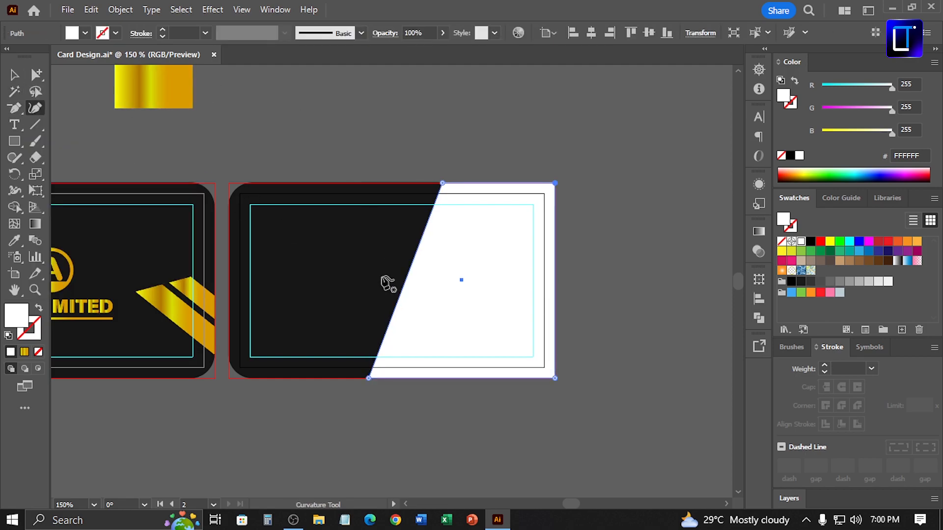
pyautogui.moveTo(404, 284); pyautogui.dragTo(383, 280)
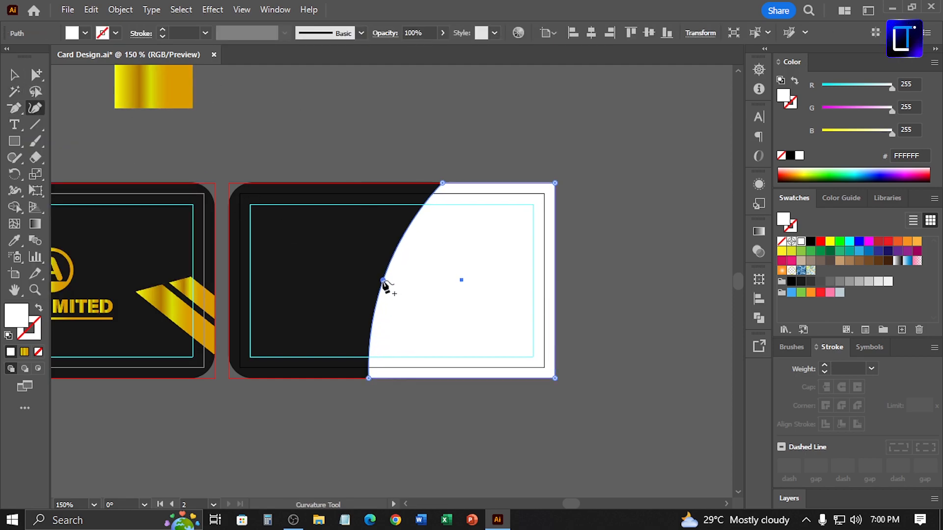
pyautogui.click(13, 74)
pyautogui.click(298, 115)
pyautogui.click(35, 74)
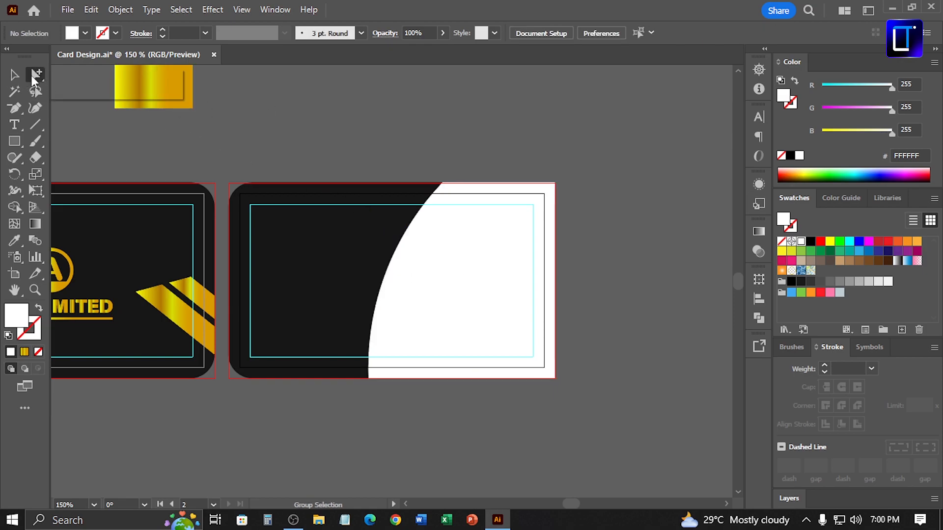
pyautogui.click(371, 379)
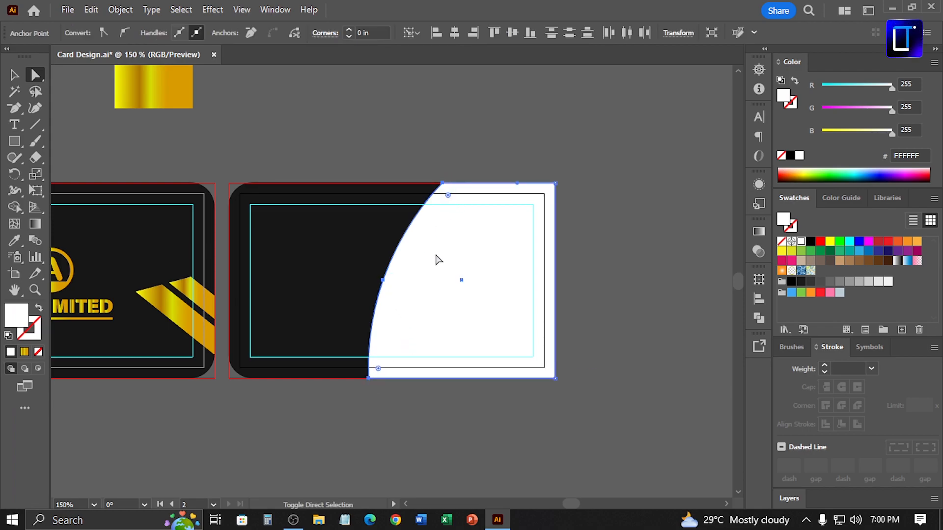
pyautogui.moveTo(416, 263); pyautogui.dragTo(397, 261)
pyautogui.hotkey('ctrl', 'z')
pyautogui.hotkey('ctrl', 'z')
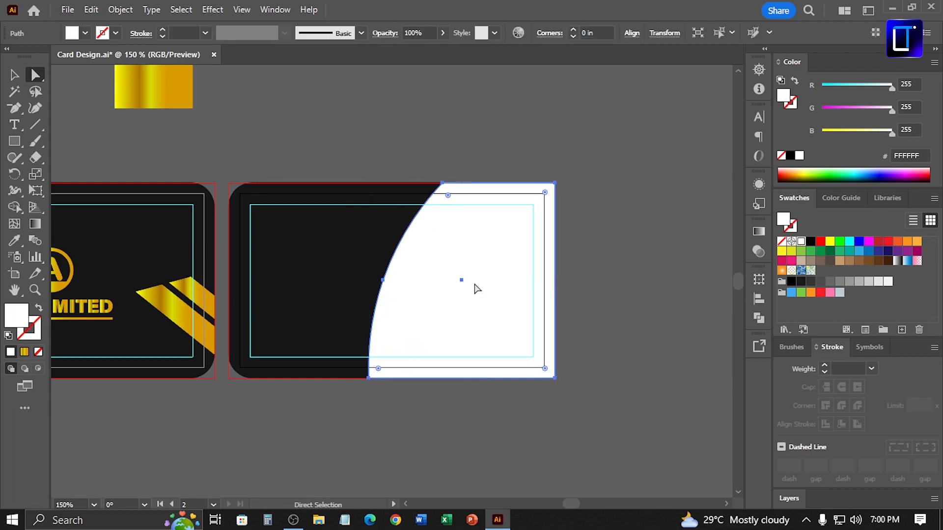
# Select the curved edge's top and bottom anchors and nudge them left to widen the white shape
pyautogui.click(471, 157)
pyautogui.click(443, 182)
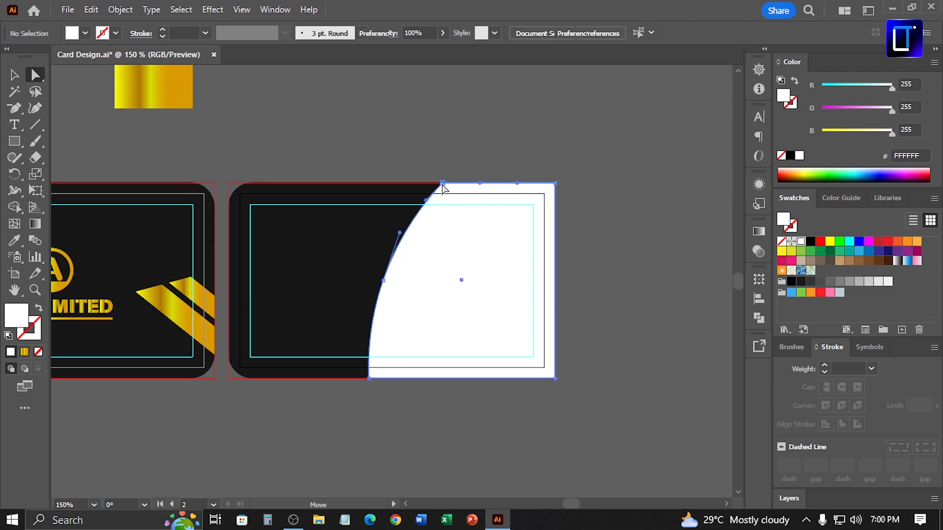
pyautogui.keyDown('shift'); pyautogui.click(383, 280); pyautogui.keyUp('shift')
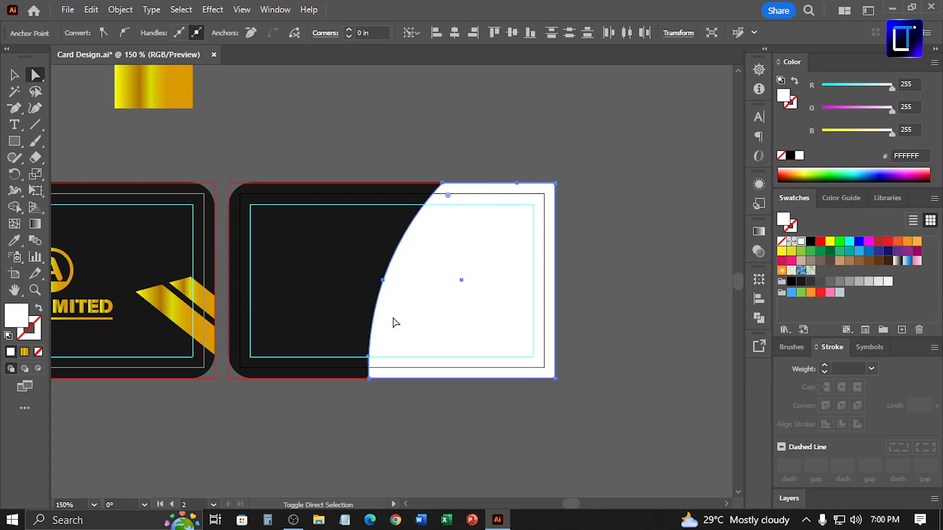
pyautogui.click(369, 379)
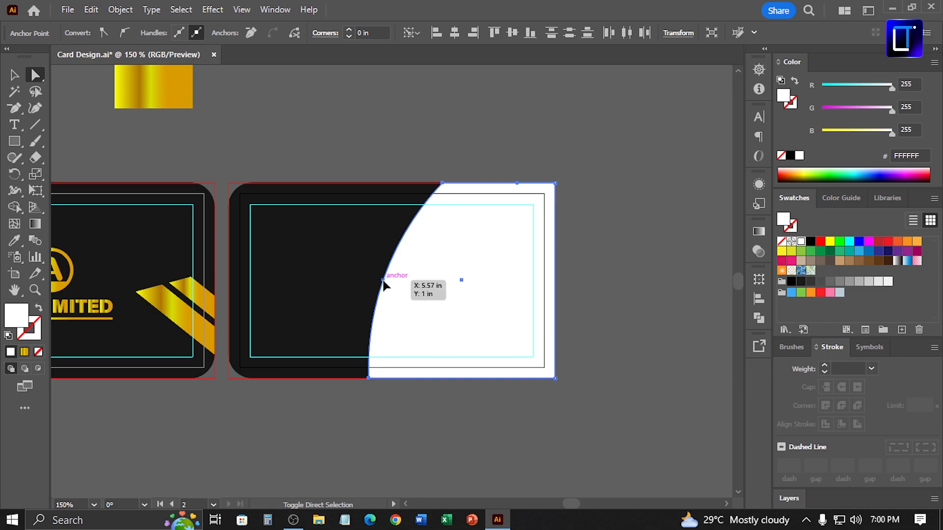
pyautogui.click(493, 180)
pyautogui.click(443, 183)
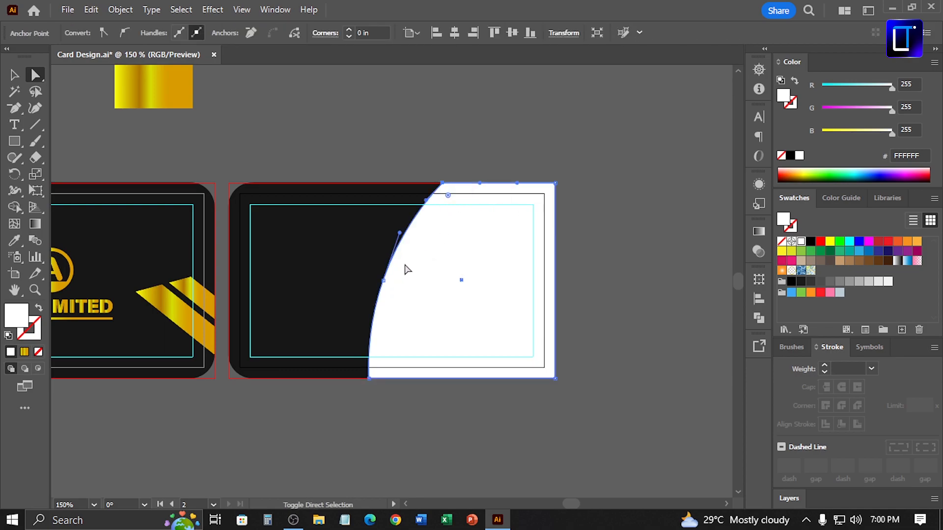
pyautogui.keyDown('shift'); pyautogui.click(370, 378); pyautogui.keyUp('shift')
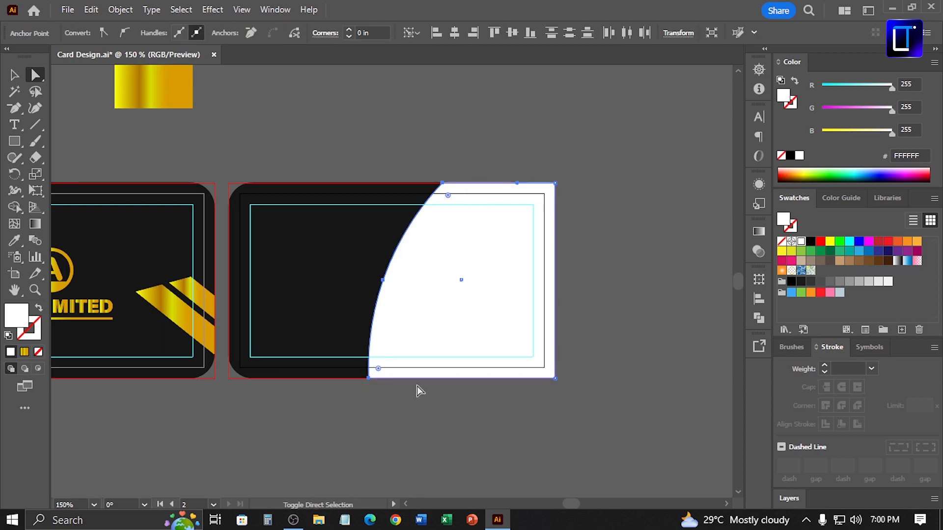
pyautogui.press('Left')
pyautogui.press('Left')
pyautogui.press('Left')
pyautogui.press('Left')
pyautogui.press('Left')
pyautogui.press('Left')
pyautogui.press('Left')
pyautogui.press('Left')
pyautogui.press('Left')
pyautogui.press('Left')
pyautogui.press('Left')
pyautogui.press('Left')
pyautogui.press('Left')
pyautogui.press('Left')
pyautogui.press('Left')
pyautogui.press('Left')
pyautogui.press('Left')
pyautogui.press('Left')
pyautogui.press('Left')
pyautogui.press('Left')
pyautogui.press('Left')
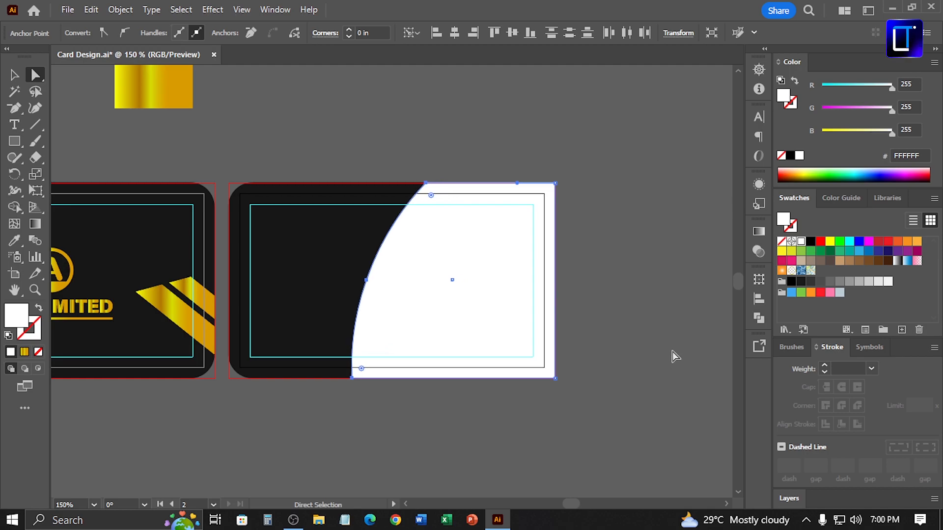
pyautogui.press('Left')
pyautogui.press('Left')
pyautogui.press('Left')
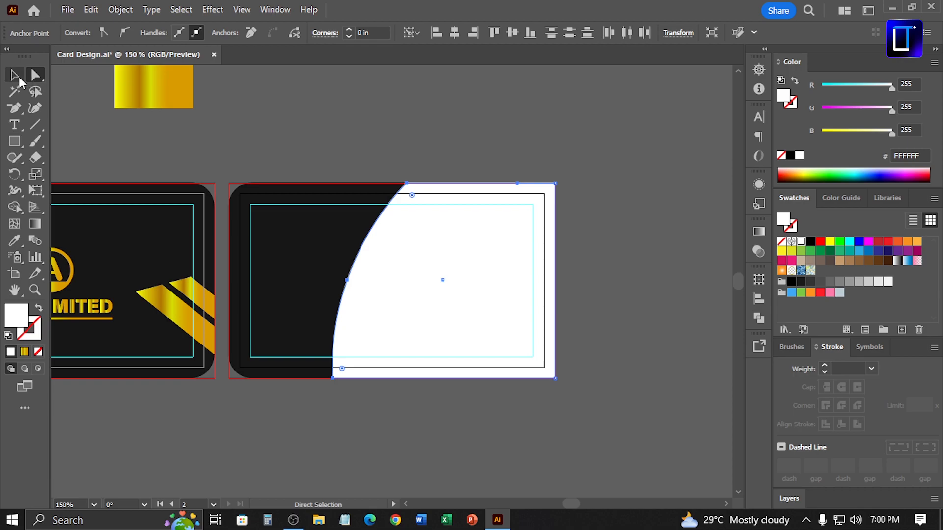
# Select the curved shape and set its fill colour to dark grey 424242
pyautogui.click(20, 81)
pyautogui.click(399, 117)
pyautogui.moveTo(491, 148); pyautogui.dragTo(580, 142)
pyautogui.click(538, 218)
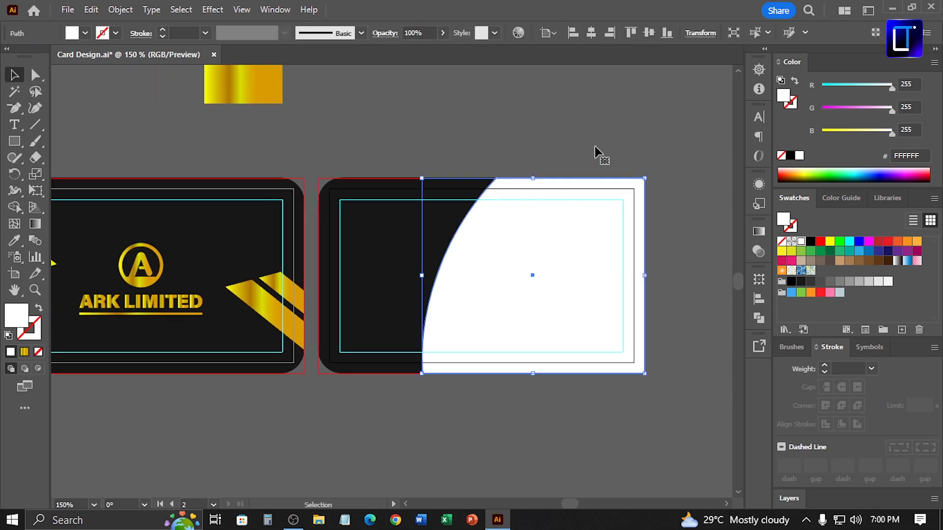
pyautogui.doubleClick(784, 96)
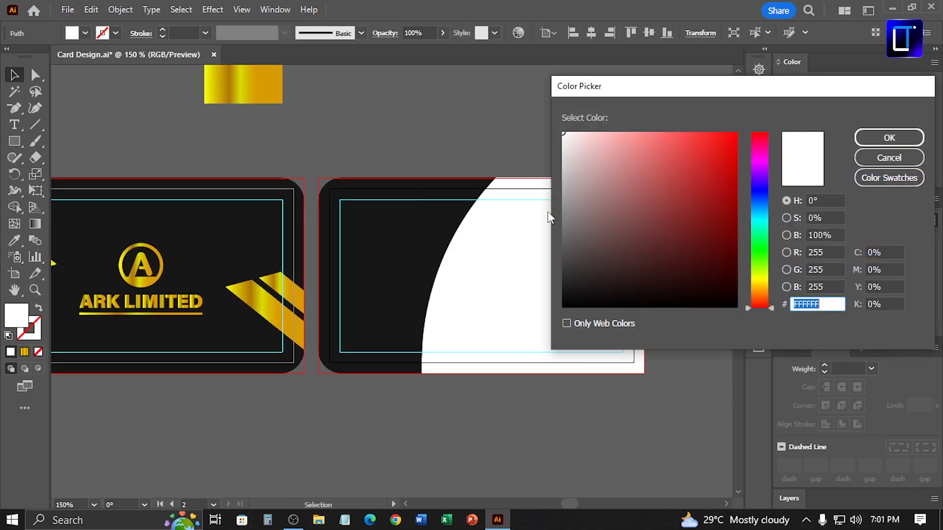
pyautogui.moveTo(588, 253); pyautogui.dragTo(552, 262)
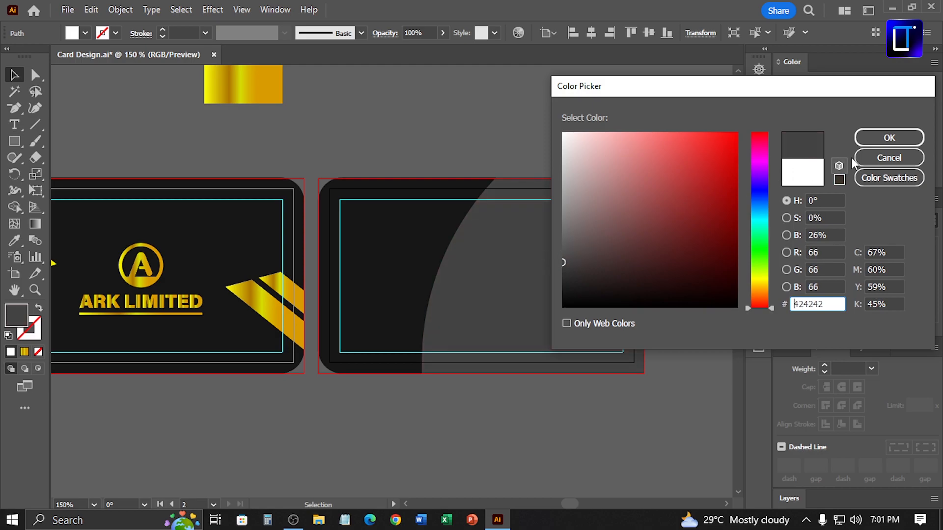
pyautogui.click(873, 143)
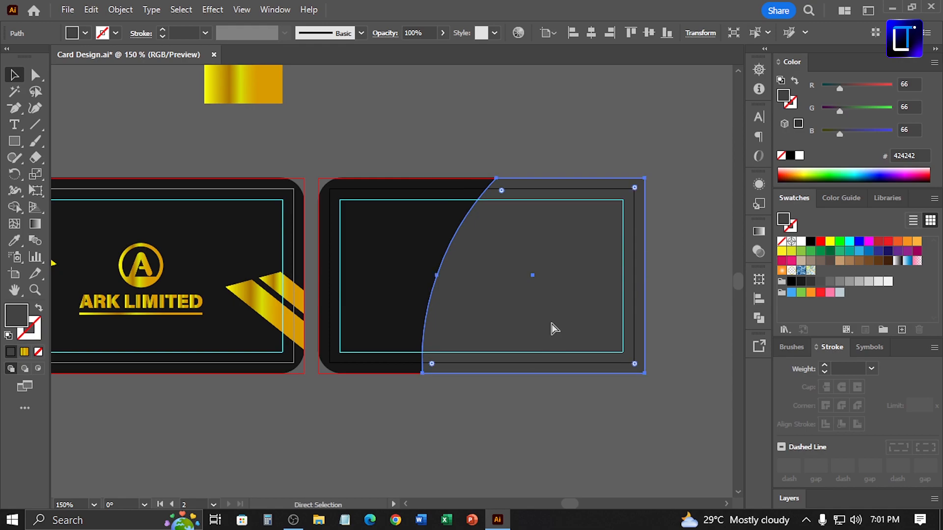
# Select the contact details group together with the back card and centre it horizontally and vertically
pyautogui.hotkey('ctrl', '-')
pyautogui.hotkey('ctrl', '-')
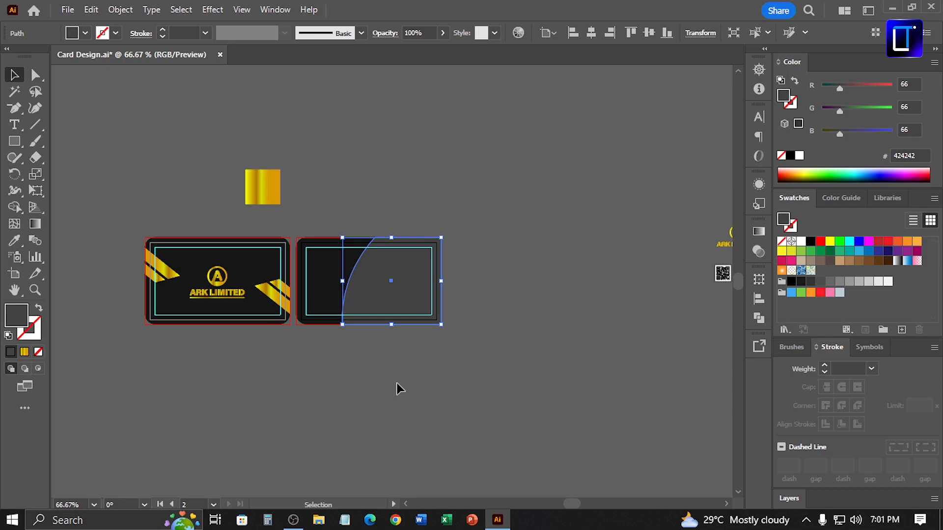
pyautogui.moveTo(509, 402); pyautogui.dragTo(369, 376)
pyautogui.click(612, 216)
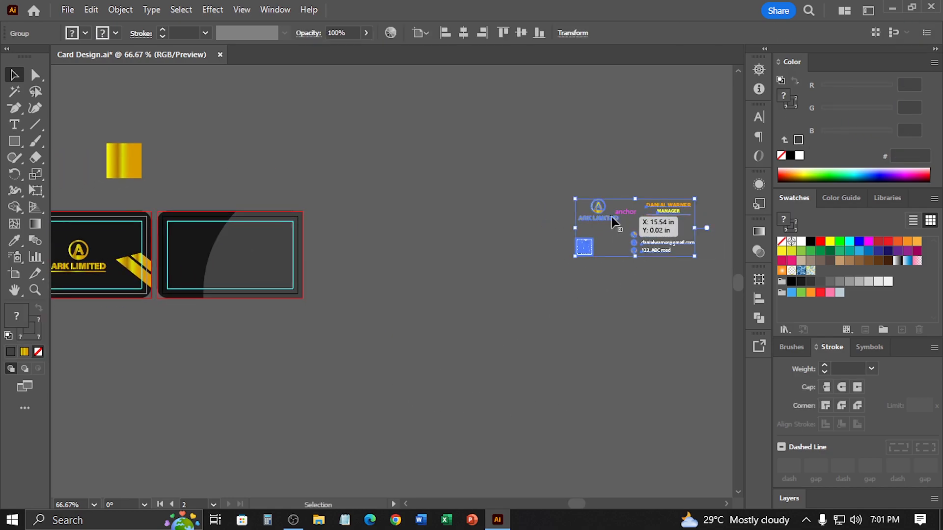
pyautogui.keyDown('shift'); pyautogui.click(188, 247); pyautogui.keyUp('shift')
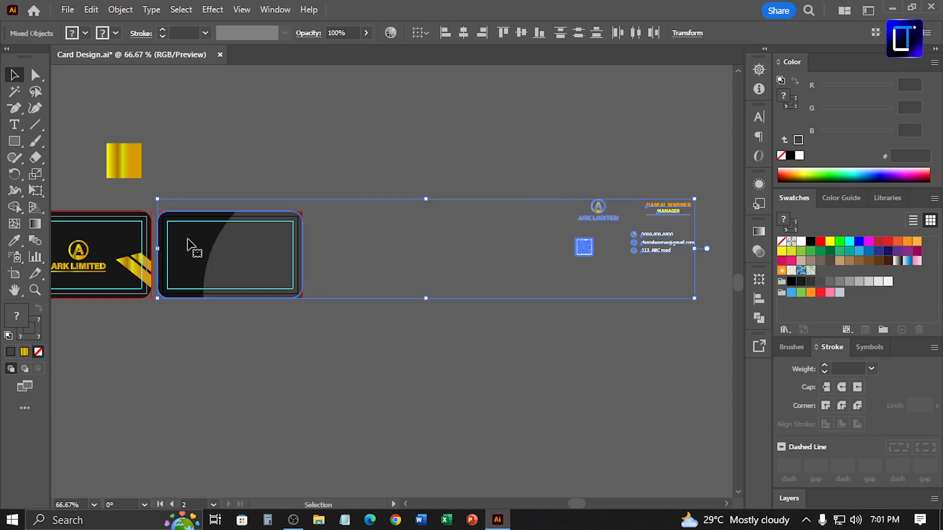
pyautogui.click(464, 33)
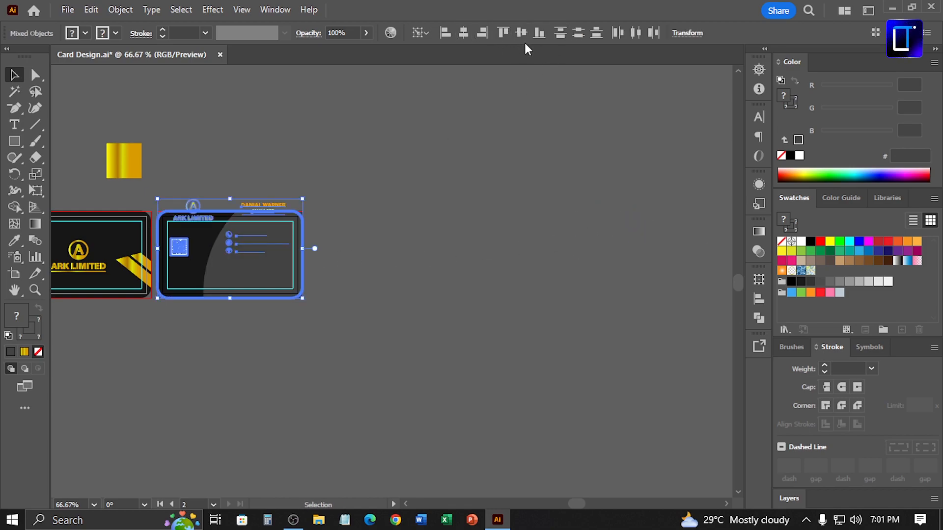
pyautogui.click(521, 33)
# Inspect the back card layout with the curved grey panel behind the contact details
pyautogui.hotkey('ctrl', '0')
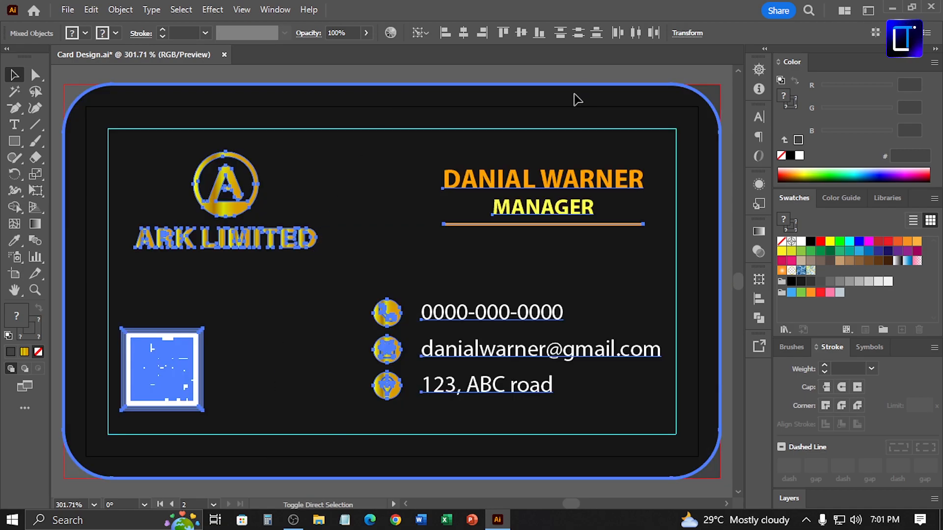
pyautogui.click(455, 83)
pyautogui.click(690, 122)
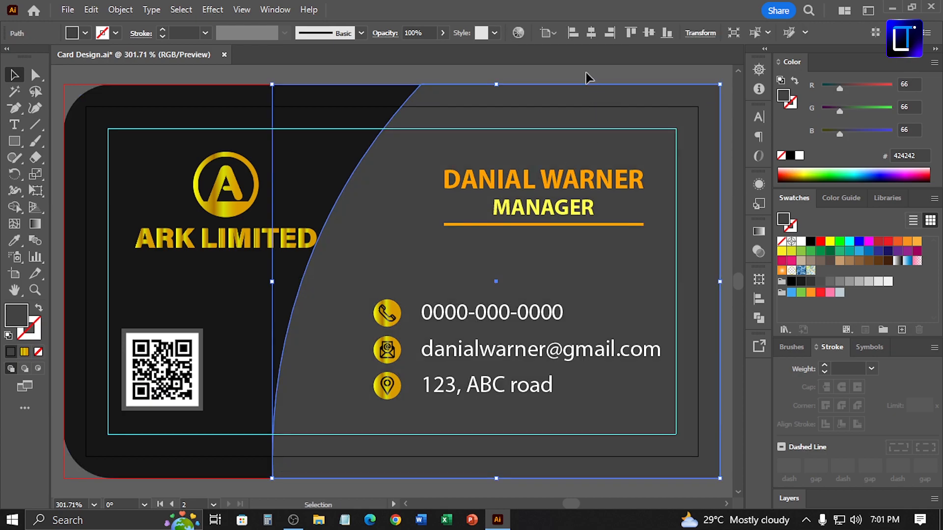
pyautogui.click(585, 73)
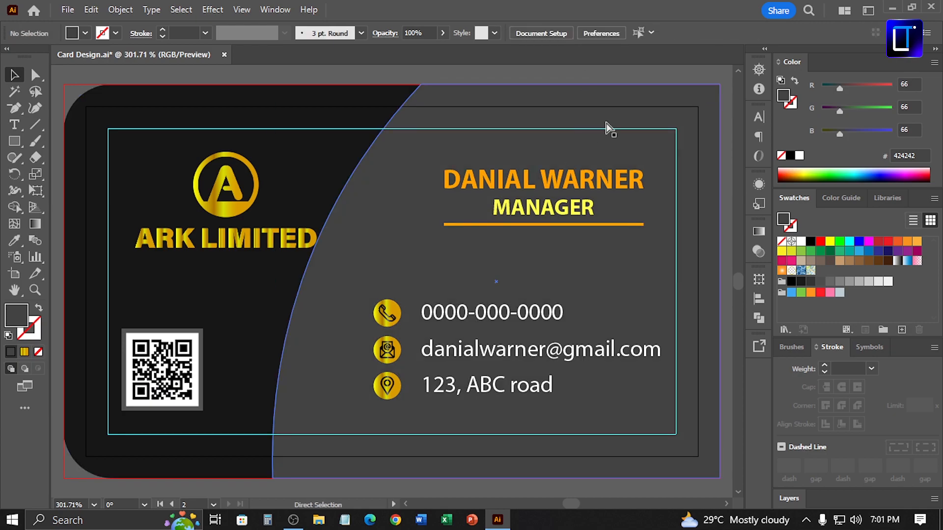
pyautogui.hotkey('ctrl', '-')
pyautogui.click(309, 260)
pyautogui.click(412, 143)
pyautogui.click(503, 224)
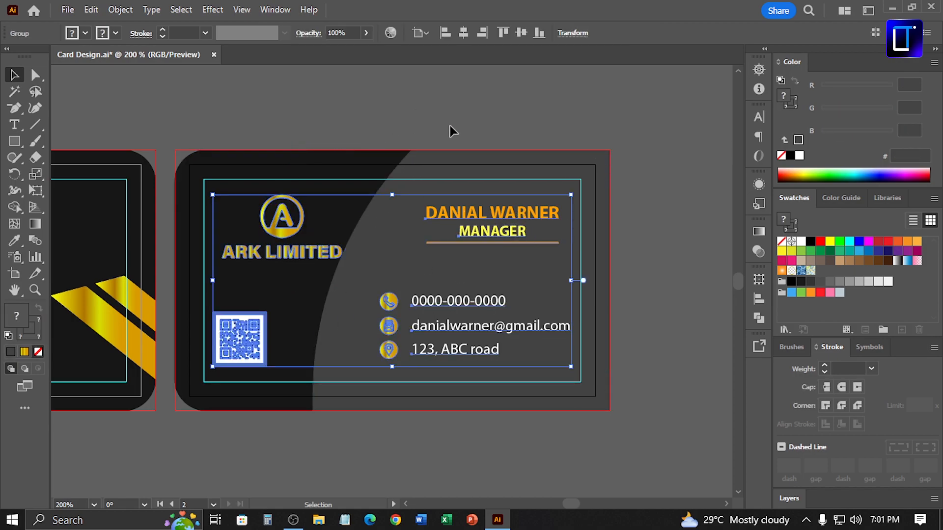
pyautogui.click(475, 123)
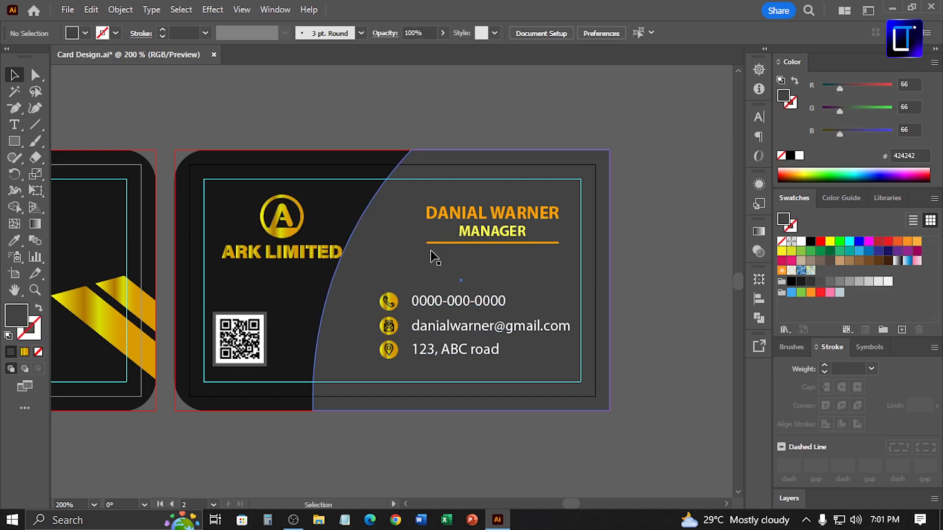
# Select the curved edge's top and bottom anchors and nudge them slightly right
pyautogui.press('a')
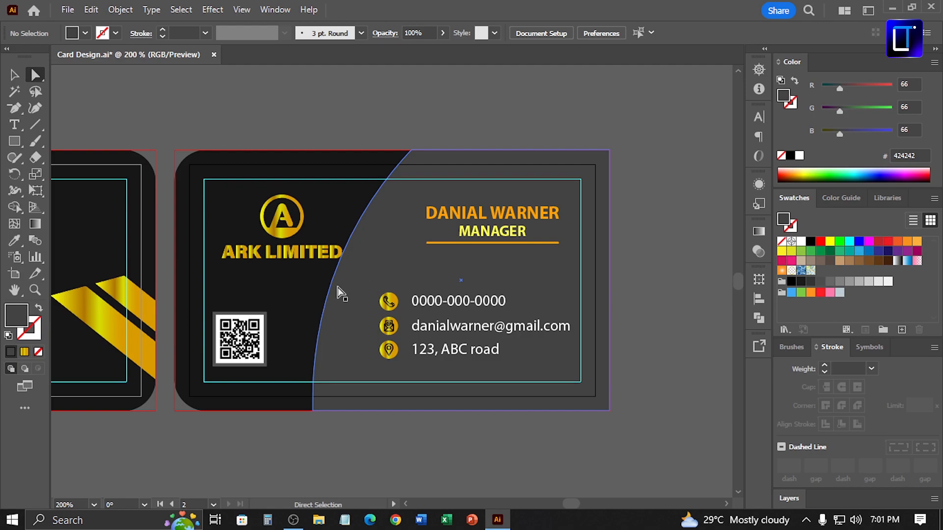
pyautogui.moveTo(330, 289); pyautogui.dragTo(330, 281)
pyautogui.click(412, 150)
pyautogui.keyDown('shift'); pyautogui.click(313, 411); pyautogui.keyUp('shift')
pyautogui.press('Right')
pyautogui.press('Right')
pyautogui.press('Right')
pyautogui.press('Right')
pyautogui.press('Right')
pyautogui.press('Right')
pyautogui.press('Right')
pyautogui.press('Right')
pyautogui.press('Right')
pyautogui.press('Right')
pyautogui.press('Right')
pyautogui.press('Right')
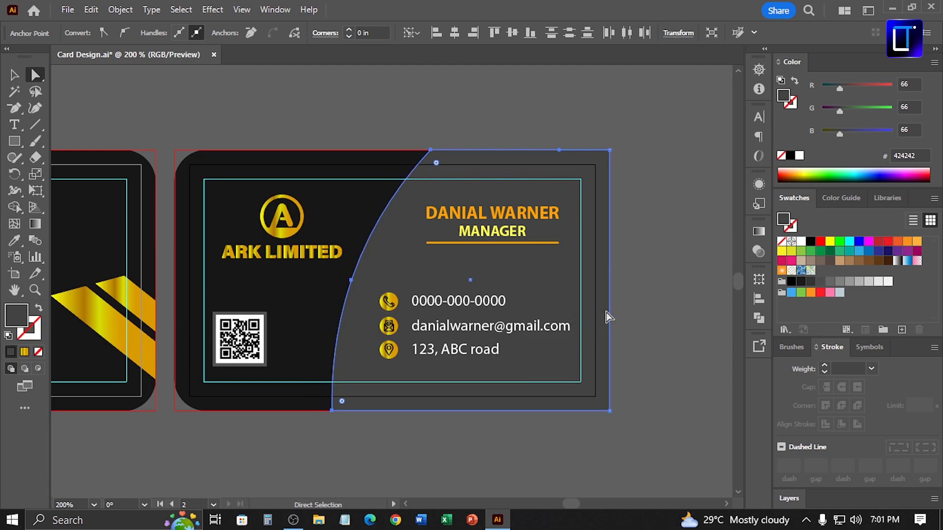
# Select the curved panel and change its fill colour to a darker grey 303030
pyautogui.click(677, 308)
pyautogui.click(14, 76)
pyautogui.moveTo(274, 134); pyautogui.dragTo(347, 139)
pyautogui.click(473, 240)
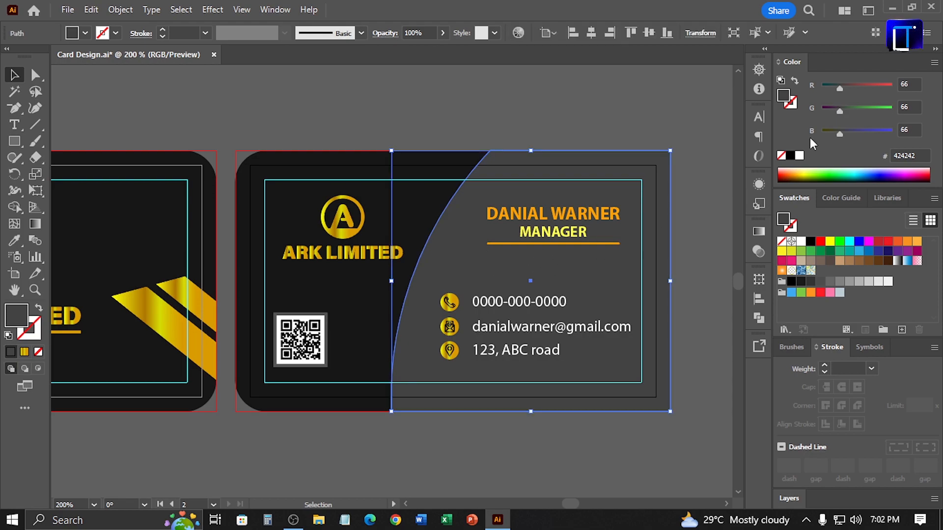
pyautogui.doubleClick(784, 95)
pyautogui.click(562, 268)
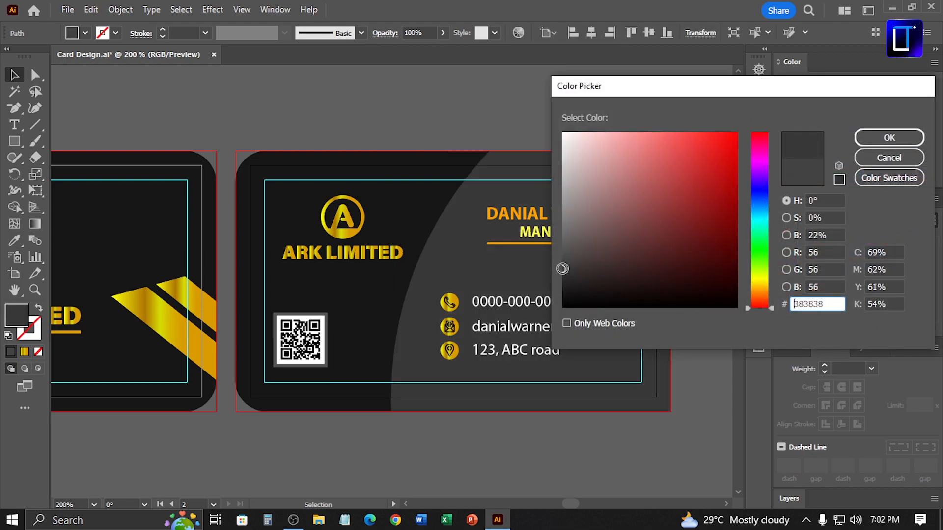
pyautogui.moveTo(563, 271); pyautogui.dragTo(537, 274)
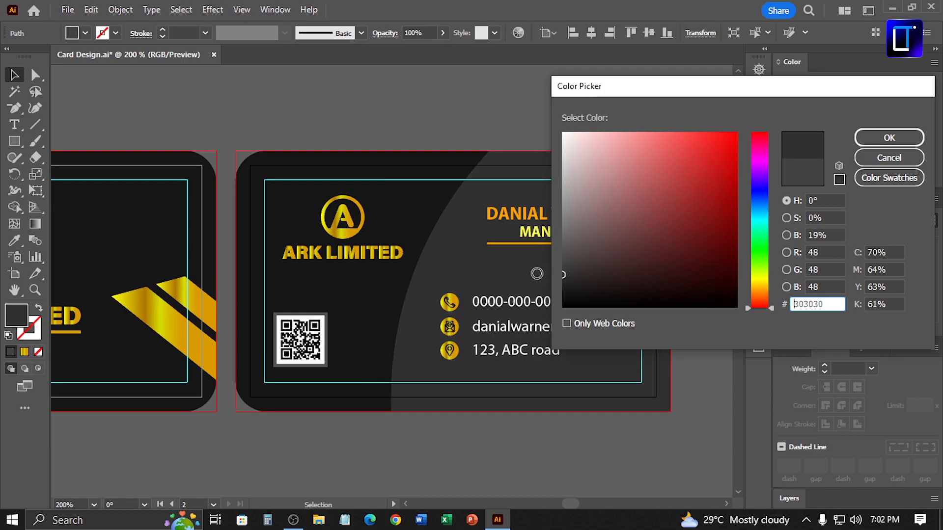
pyautogui.click(889, 138)
pyautogui.click(513, 110)
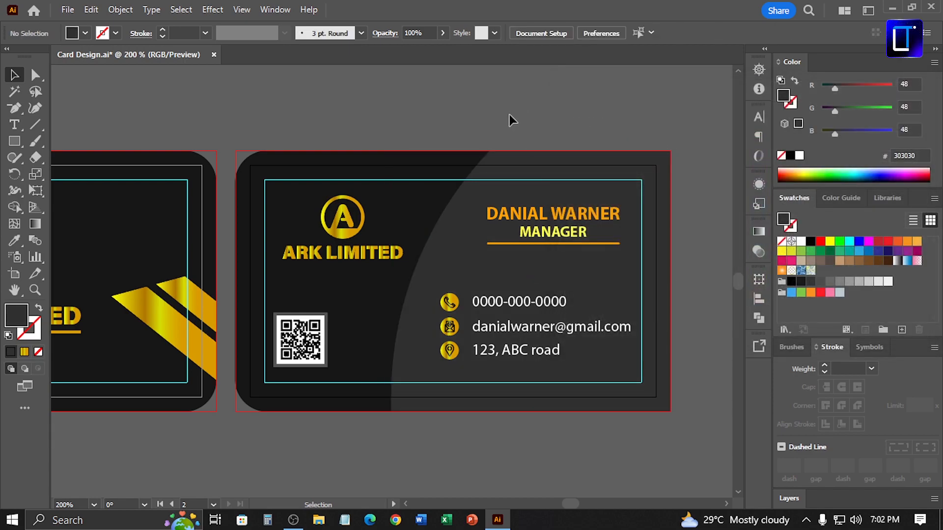
# Ungroup the back card's logo, QR code and contact details group
pyautogui.moveTo(439, 178); pyautogui.dragTo(464, 129)
pyautogui.click(377, 203)
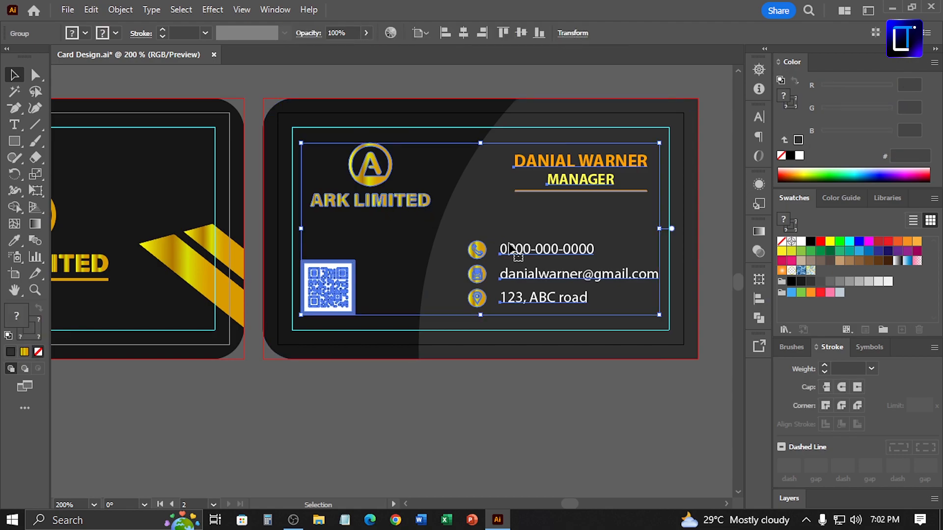
pyautogui.click(402, 433)
pyautogui.click(325, 297)
pyautogui.hotkey('ctrl', 'shift', 'g')
pyautogui.click(438, 414)
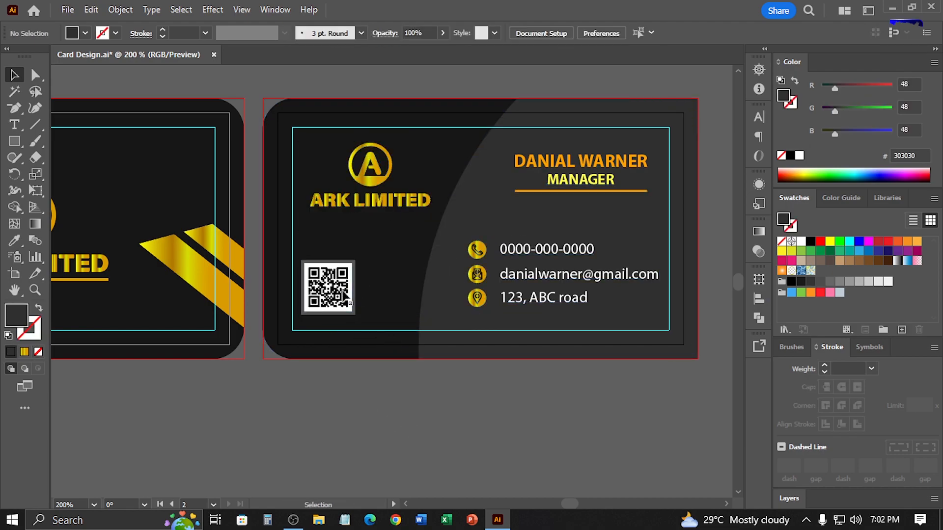
# Select the QR code and nudge it slightly down
pyautogui.click(334, 294)
pyautogui.press('Down')
pyautogui.press('Down')
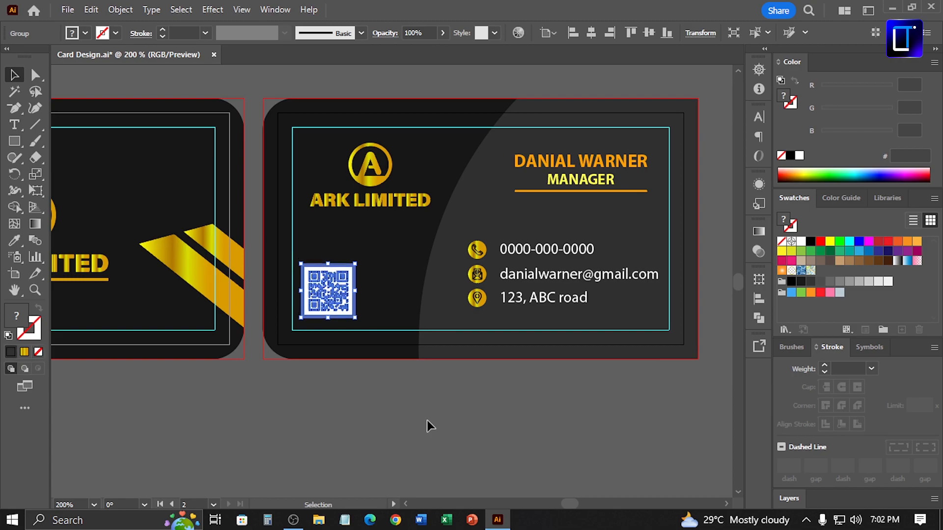
# Nudge the ARK LIMITED logo slightly left and up and save the document
pyautogui.click(407, 199)
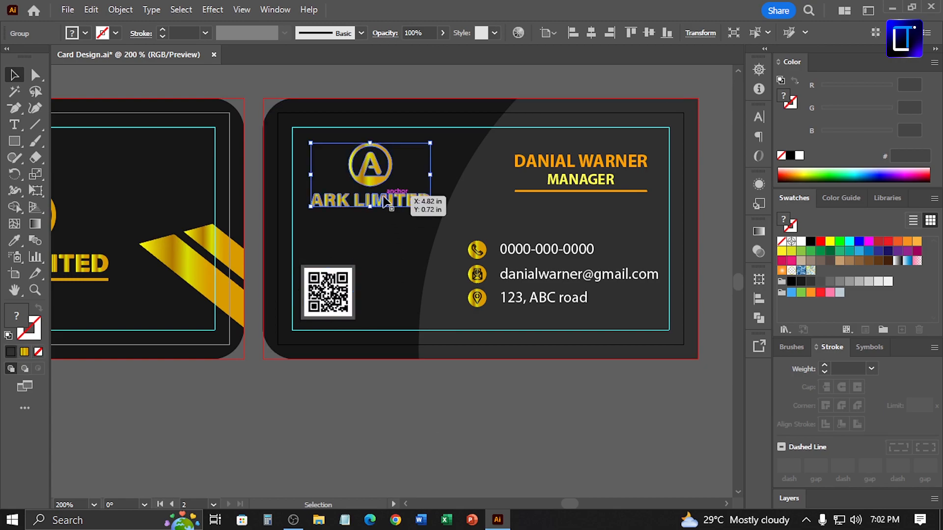
pyautogui.press('Left')
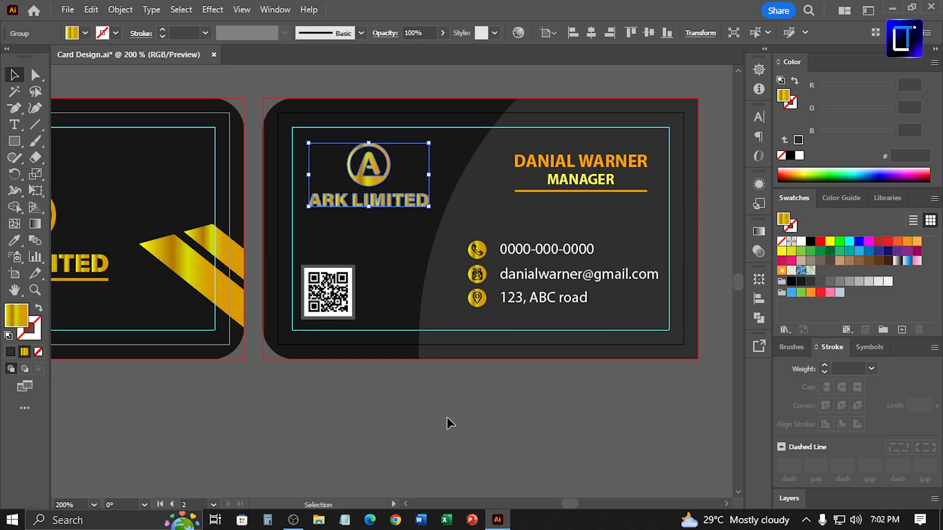
pyautogui.press('Left')
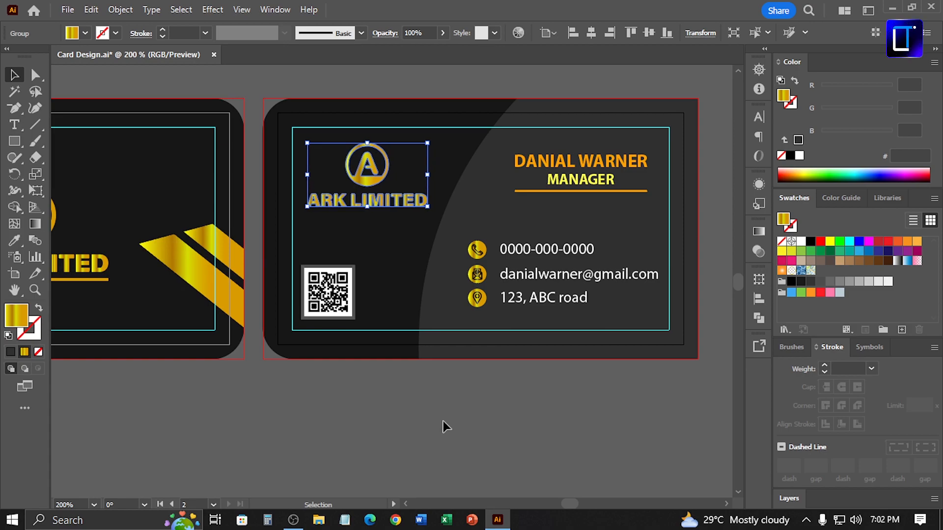
pyautogui.press('Up')
pyautogui.click(441, 424)
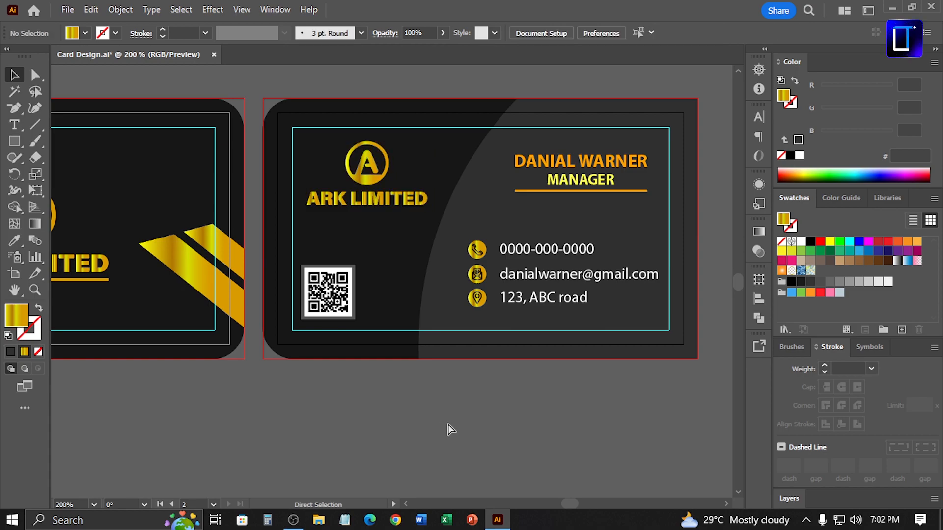
pyautogui.hotkey('ctrl', 's')
# Move the ARK LIMITED logo lower on the back card and fine-tune it with small nudges up and left
pyautogui.moveTo(381, 207); pyautogui.dragTo(363, 226)
pyautogui.click(451, 400)
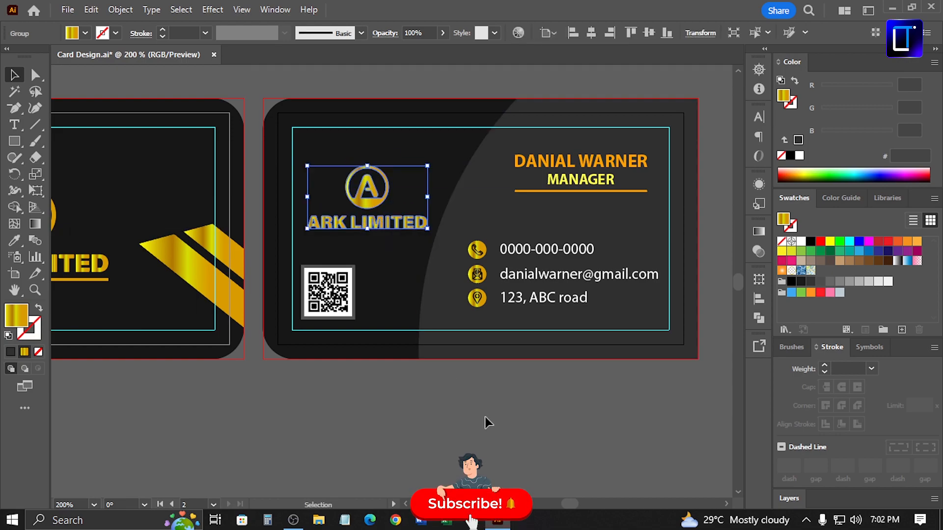
pyautogui.press('Up')
pyautogui.press('Up')
pyautogui.press('Up')
pyautogui.press('Up')
pyautogui.press('Left')
pyautogui.press('Left')
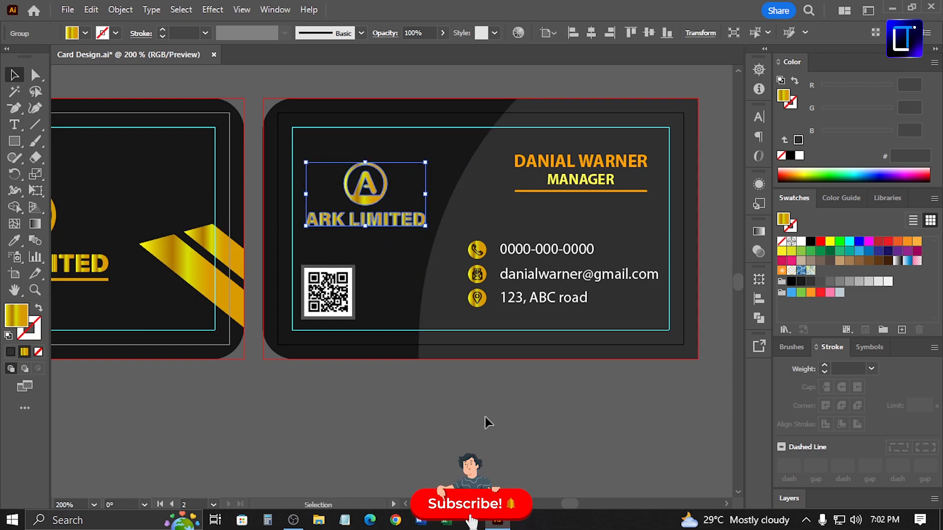
pyautogui.hotkey('ctrl', 'shift', 'a')
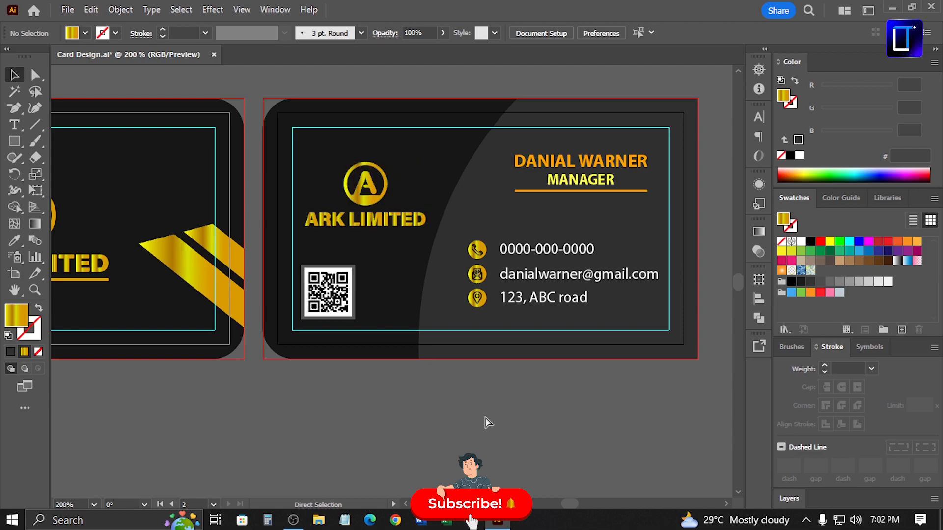
pyautogui.hotkey('ctrl', '-')
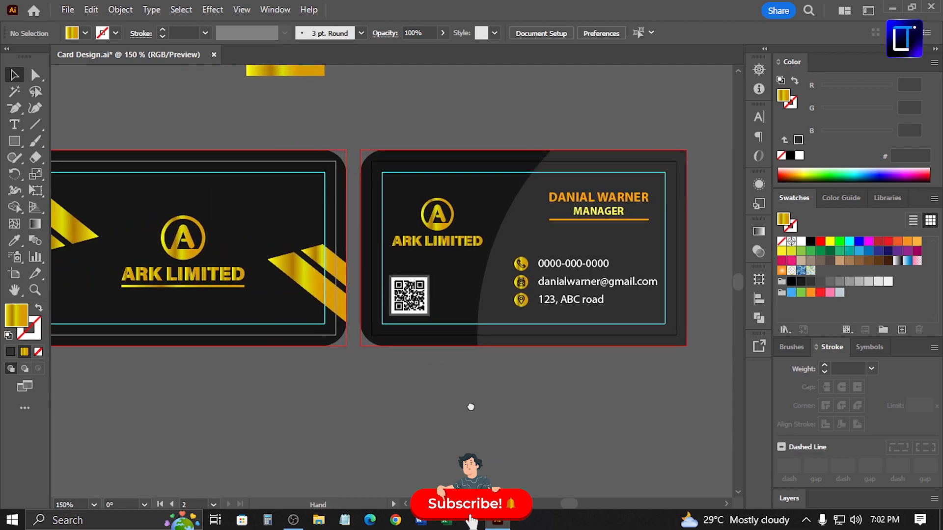